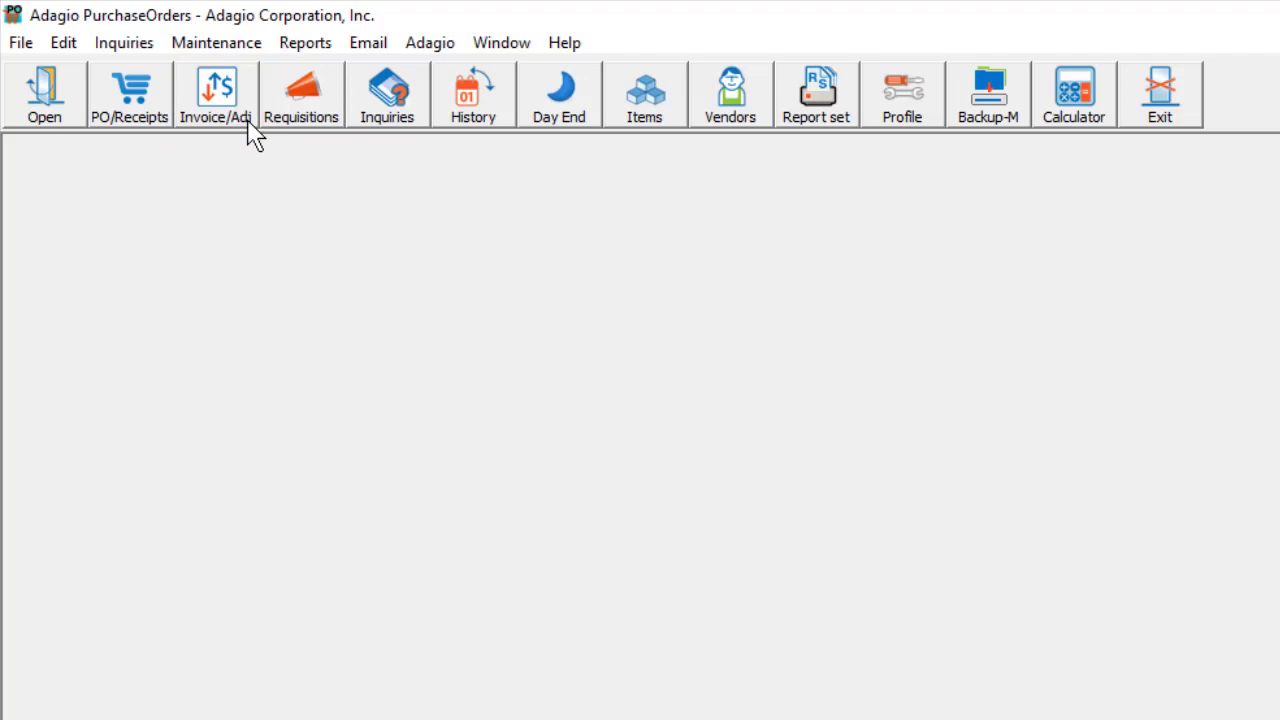
Find receipt REC0001411 under Edit > Invoices/Adjustments and filter to the 4 SportSuppliers receipts
left_click(63, 46)
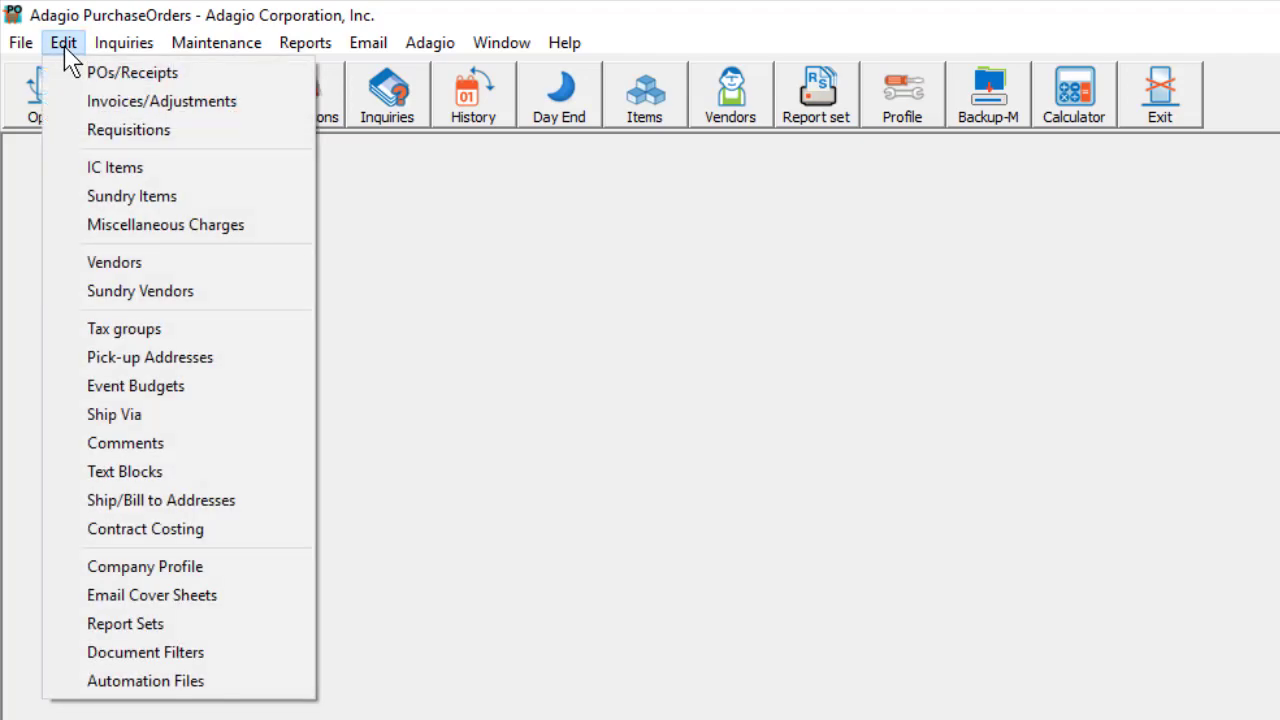
left_click(75, 108)
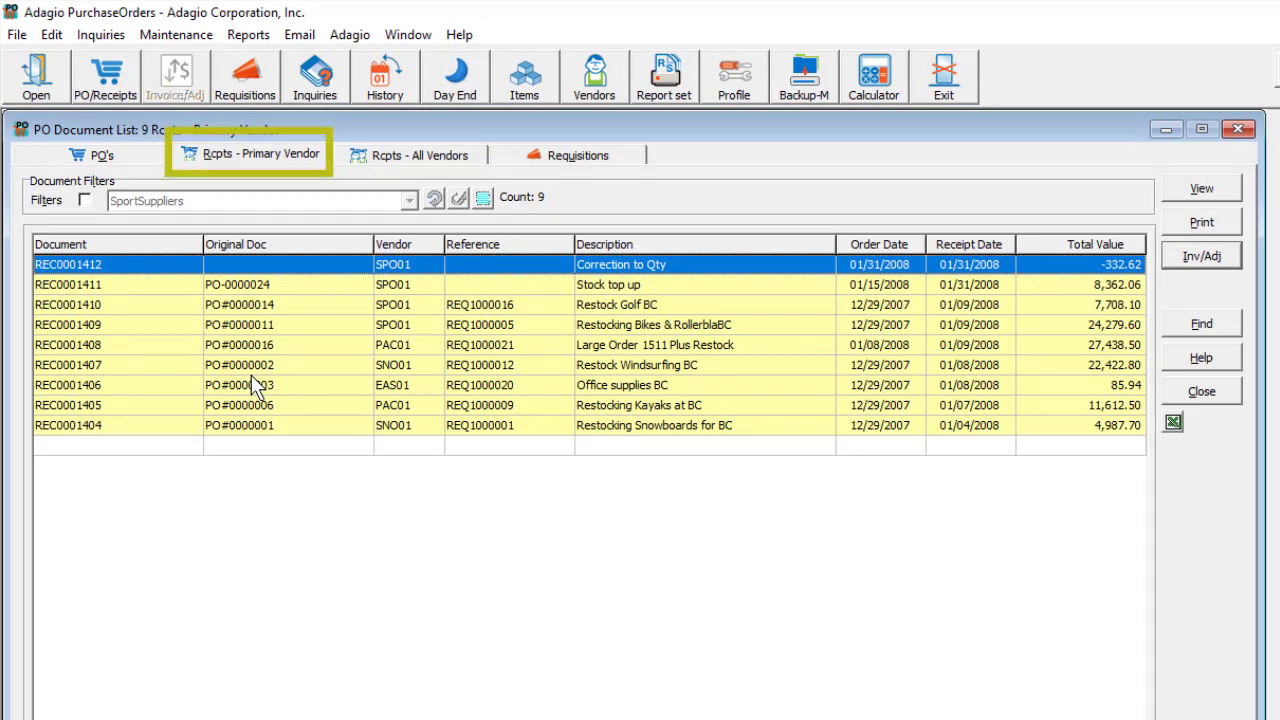
left_click(333, 287)
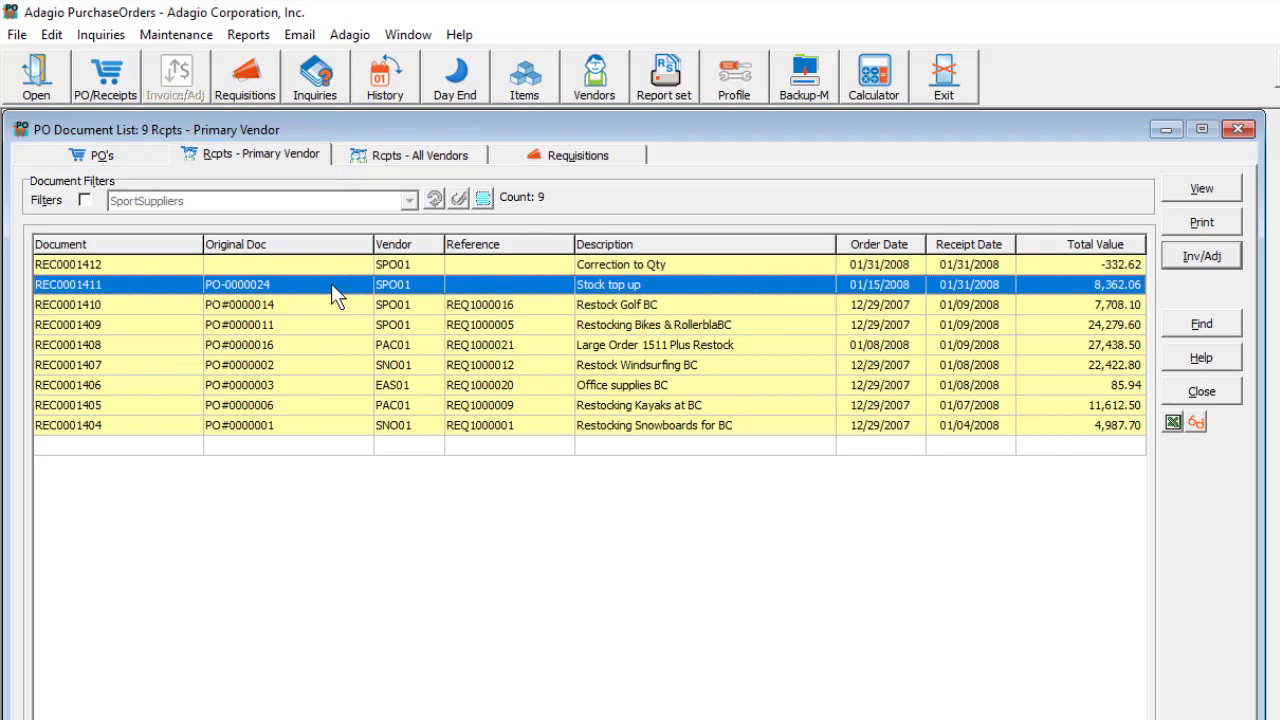
key("alt+f")
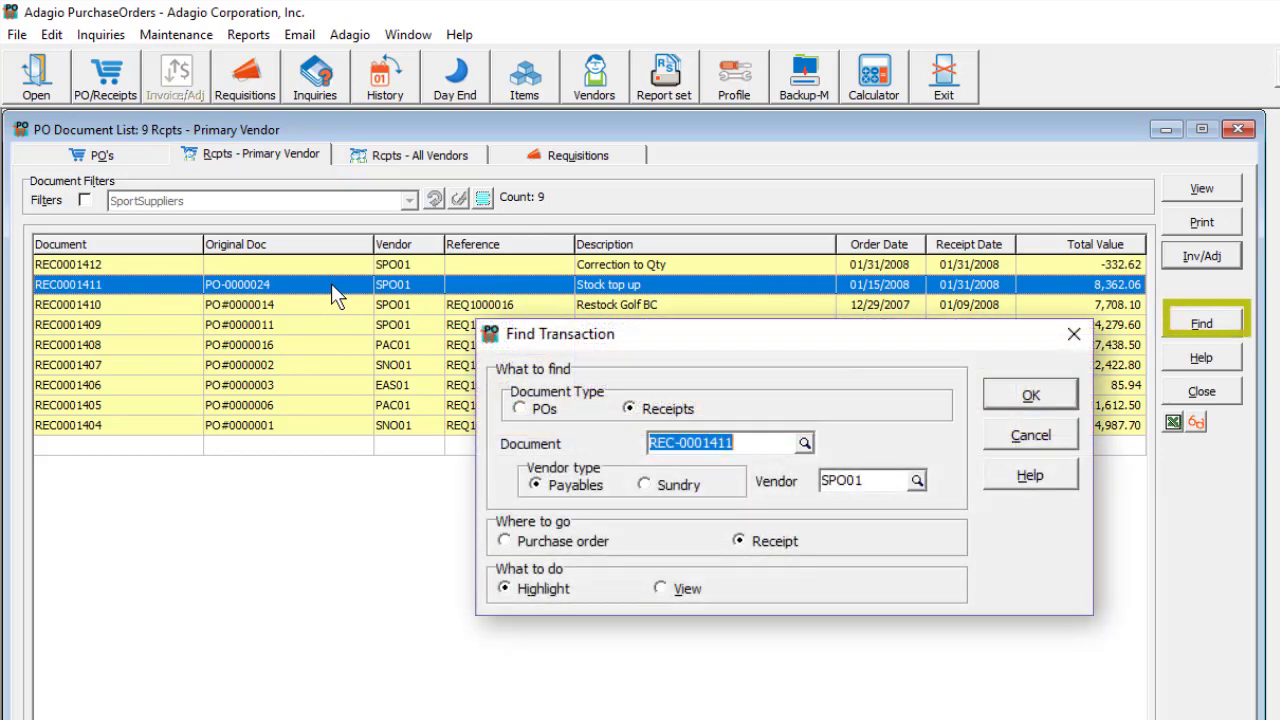
key("Return")
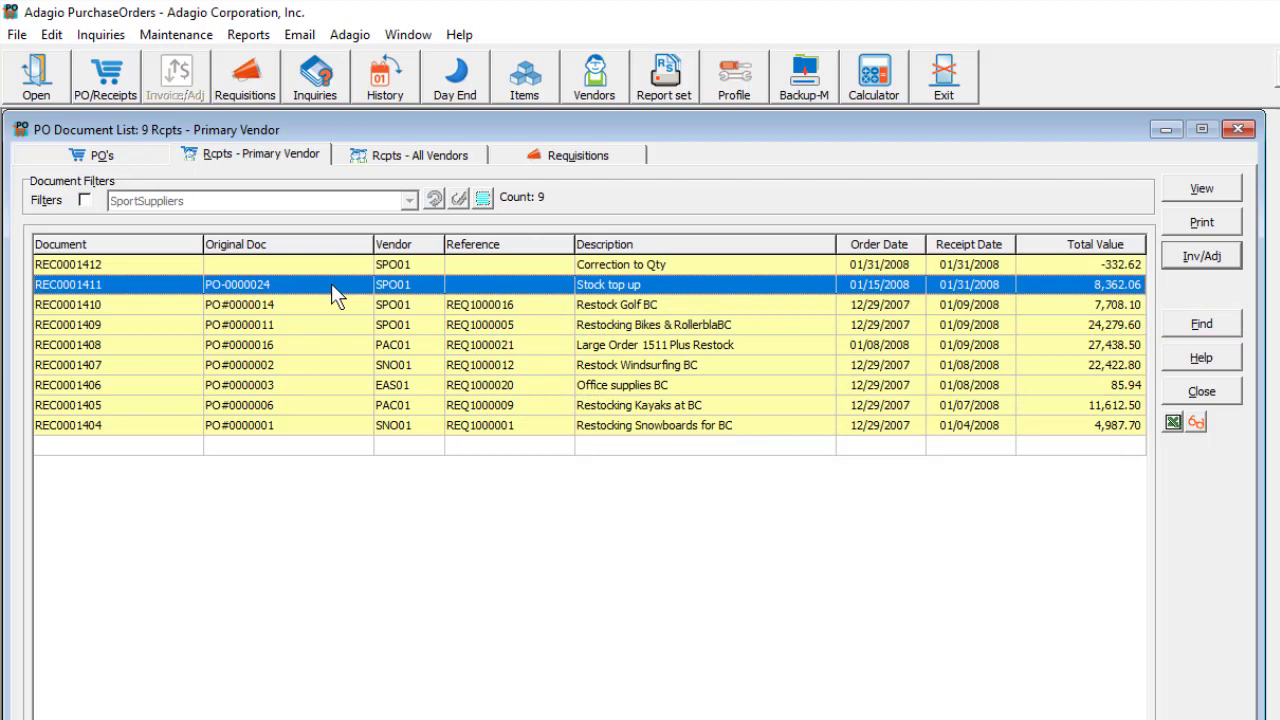
left_click(86, 199)
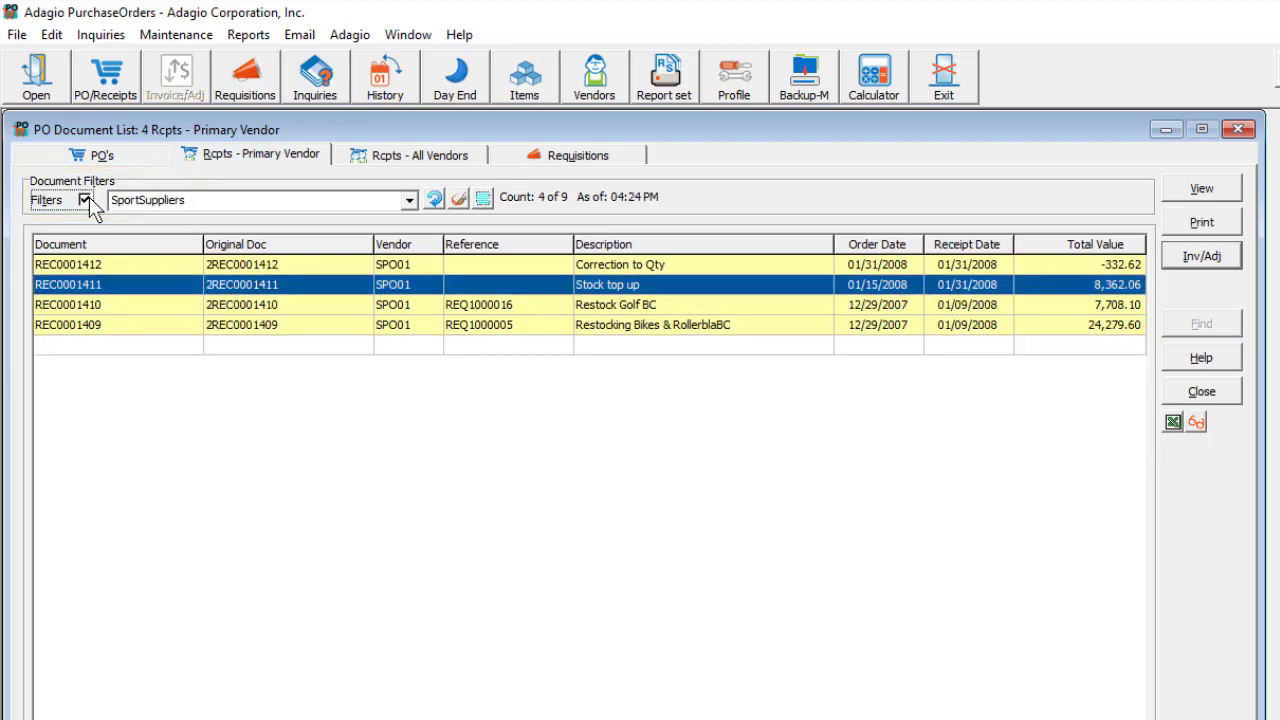
Start an invoice for REC0001411 and add receipt REC0001412's lines, giving document amount 8,287.44
left_click(1219, 267)
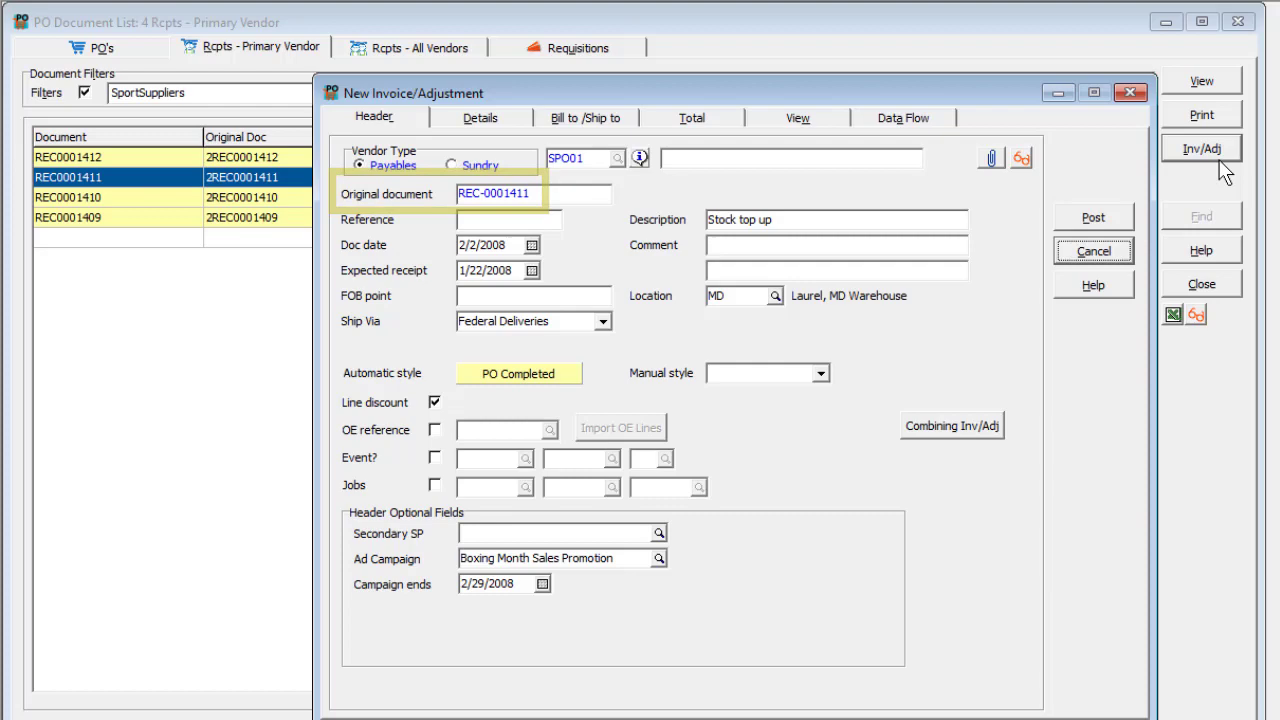
left_click(1021, 158)
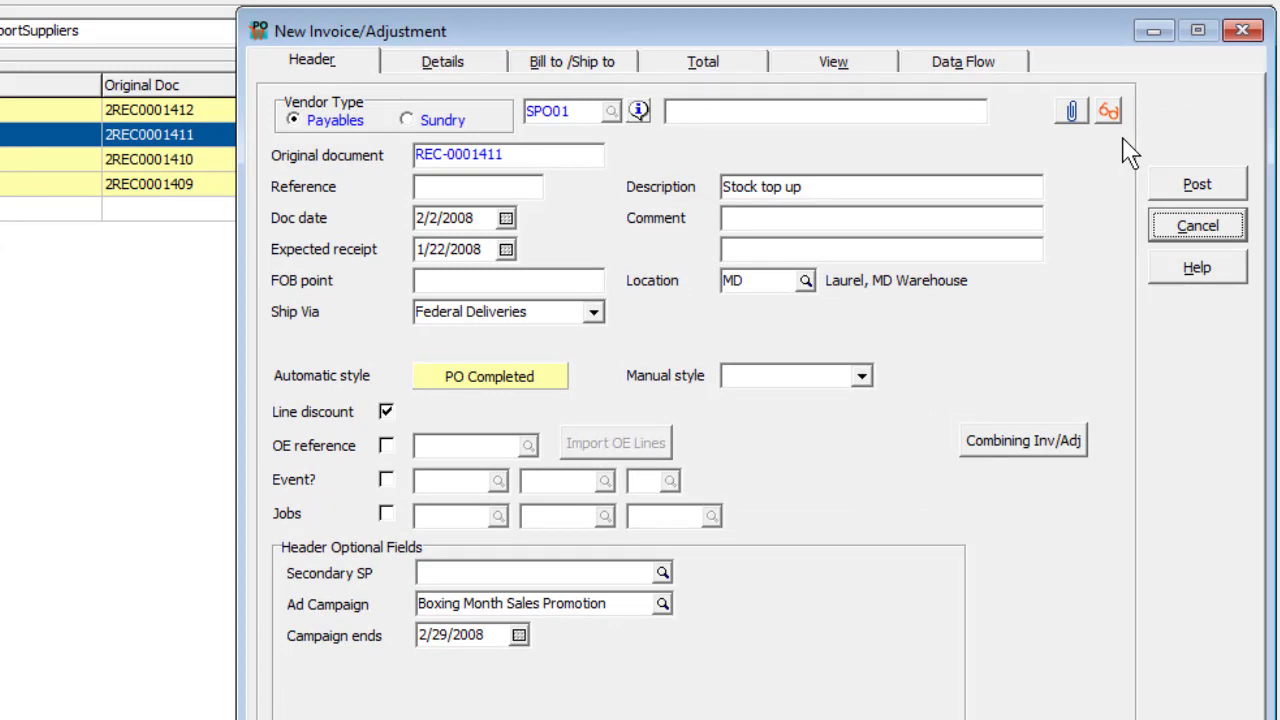
left_click(1084, 448)
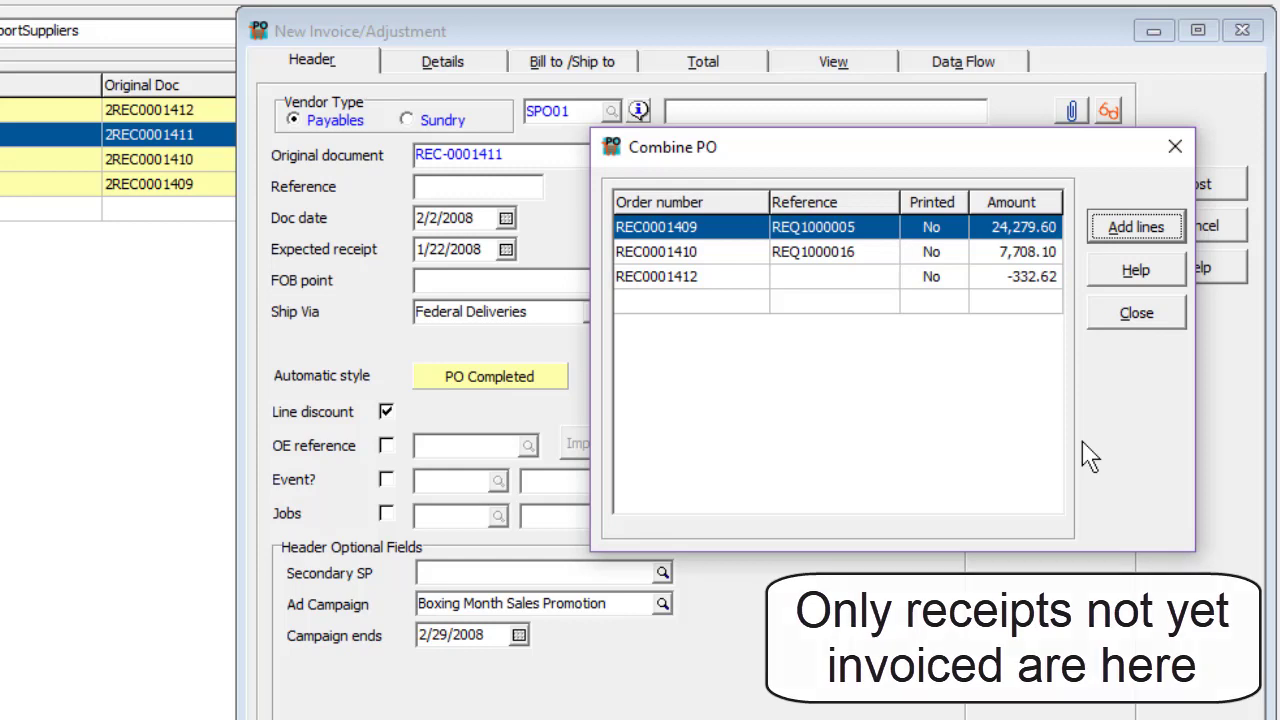
left_click(925, 280)
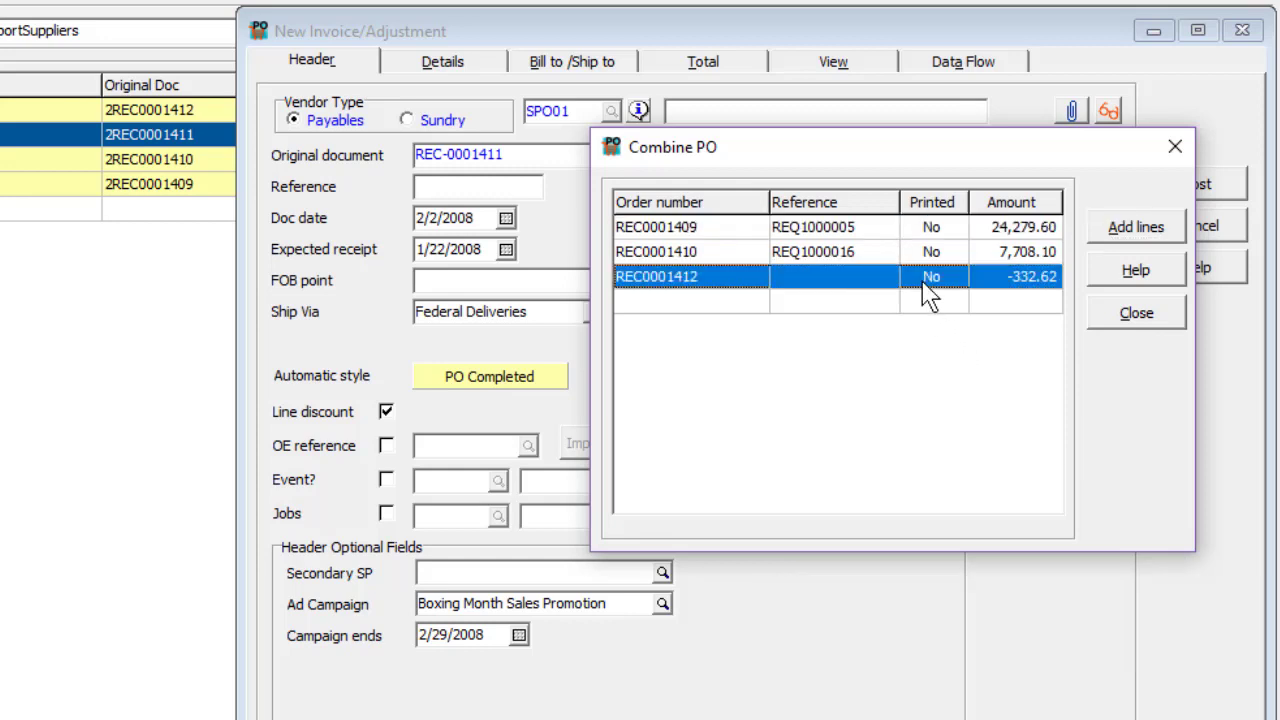
left_click(1098, 237)
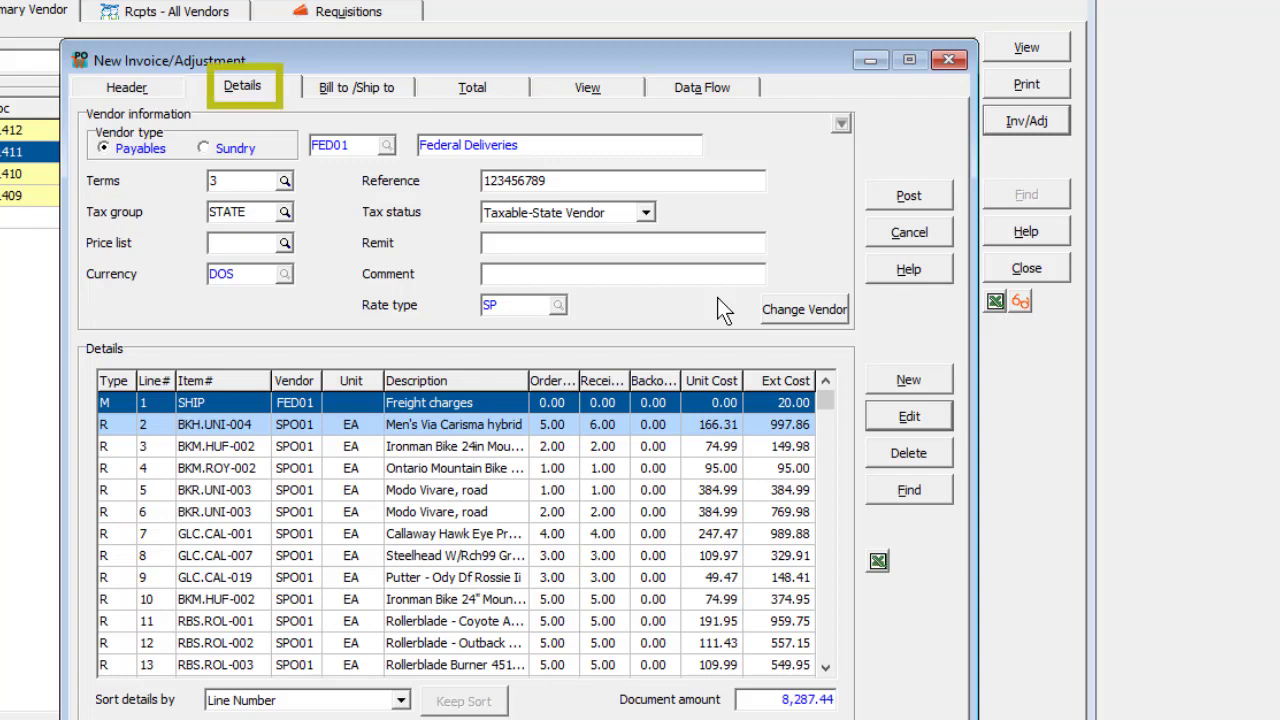
Confirm vendor SPO01 on the Men's Via Carisma hybrid line, then cancel a new Misc Charge line
double_click(679, 426)
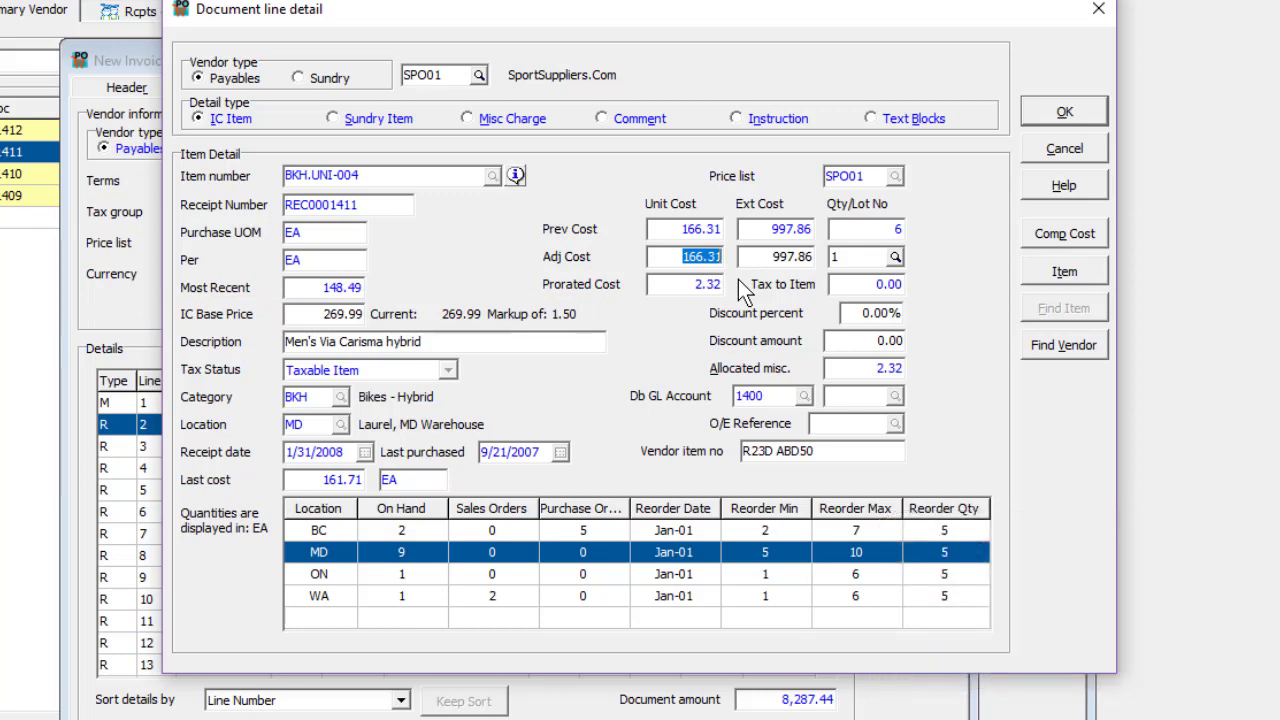
left_click(479, 76)
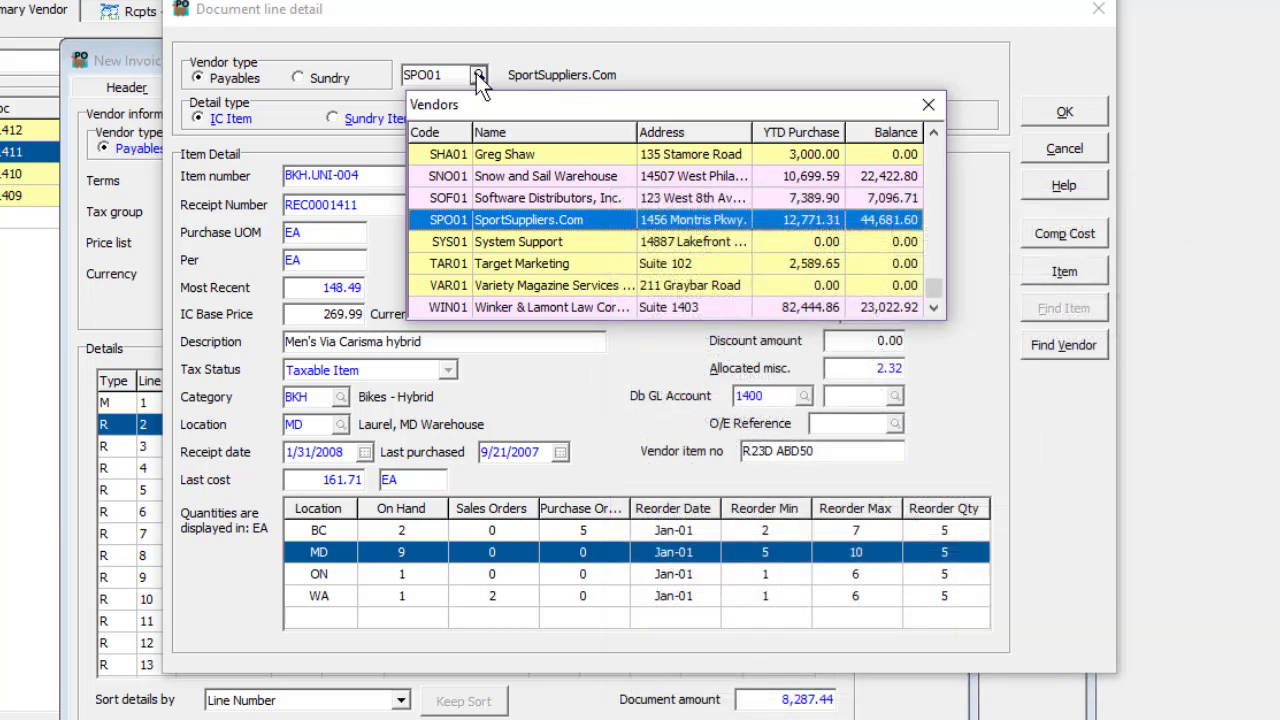
key("Return")
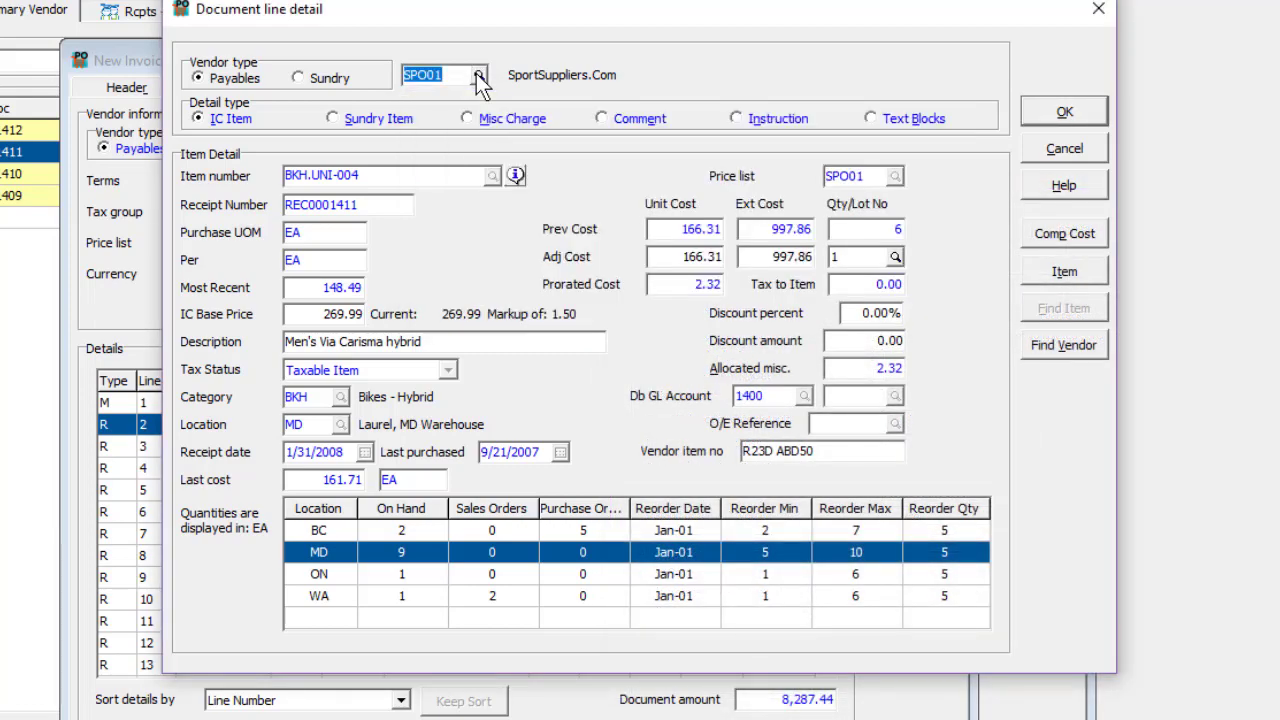
left_click(1060, 114)
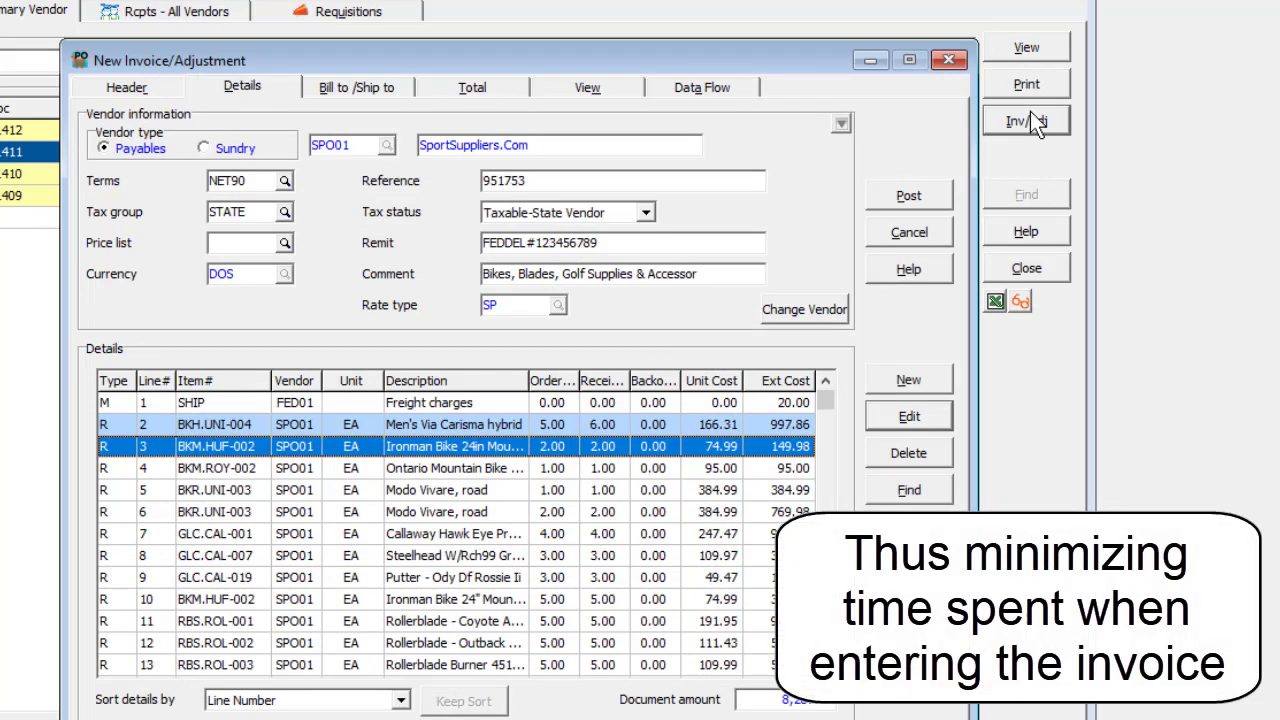
left_click(924, 380)
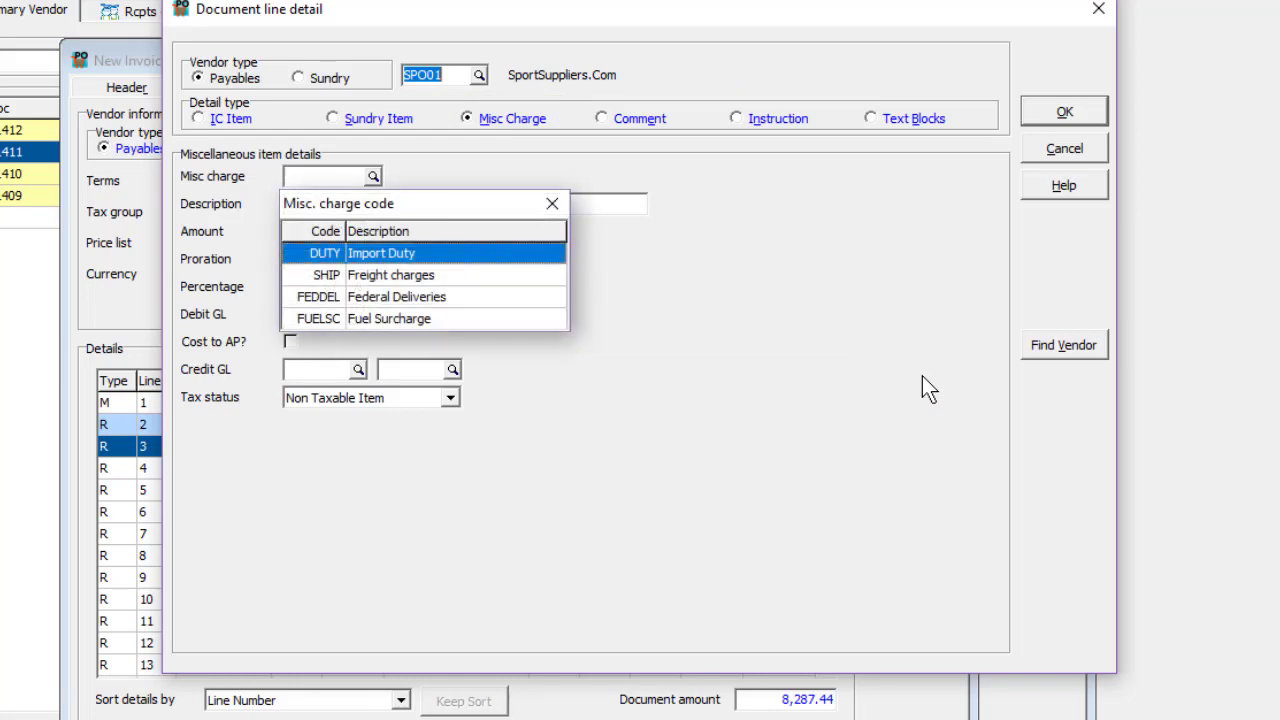
key("Escape")
key("Escape")
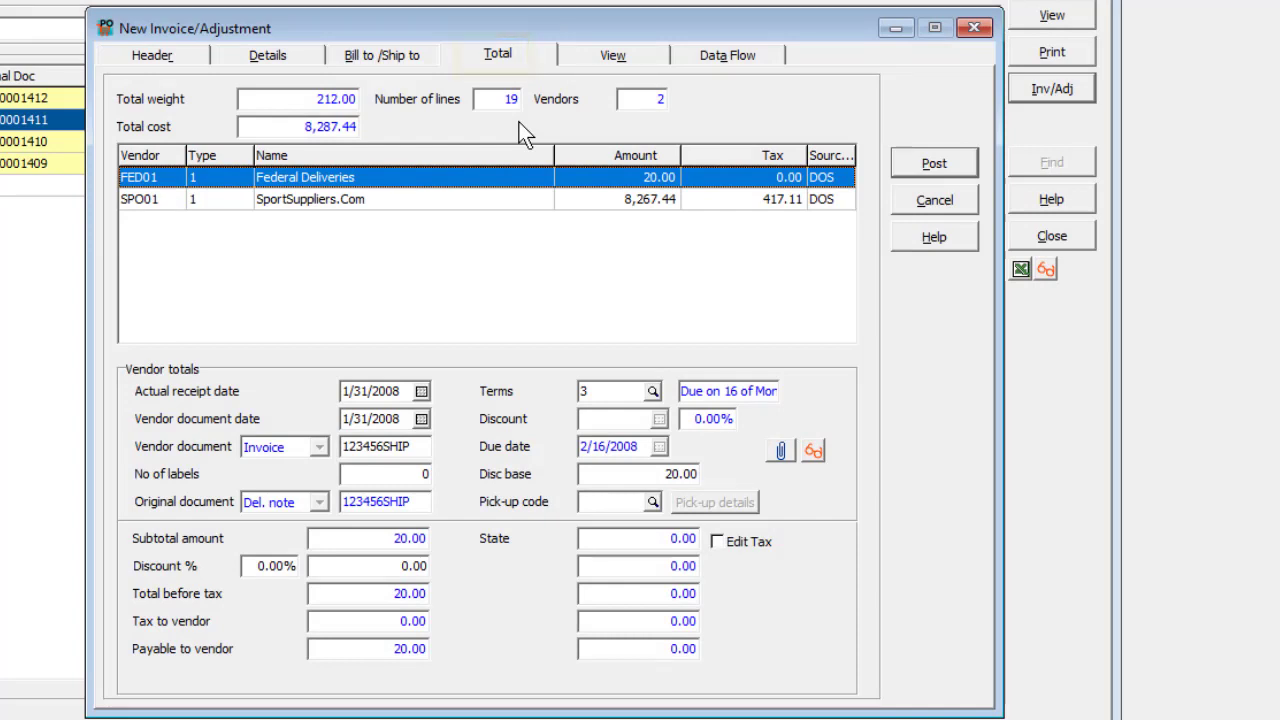
Select the SportSuppliers.Com totals row and enable Edit Tax
left_click(523, 201)
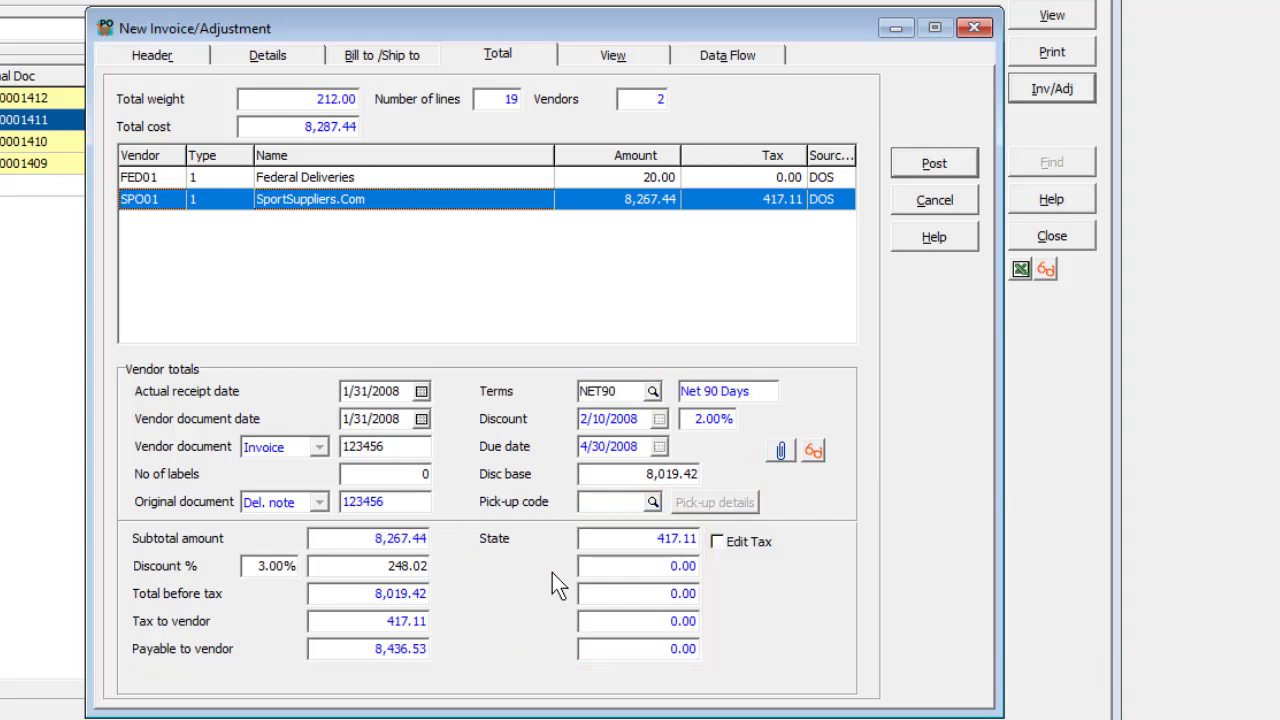
left_click(717, 541)
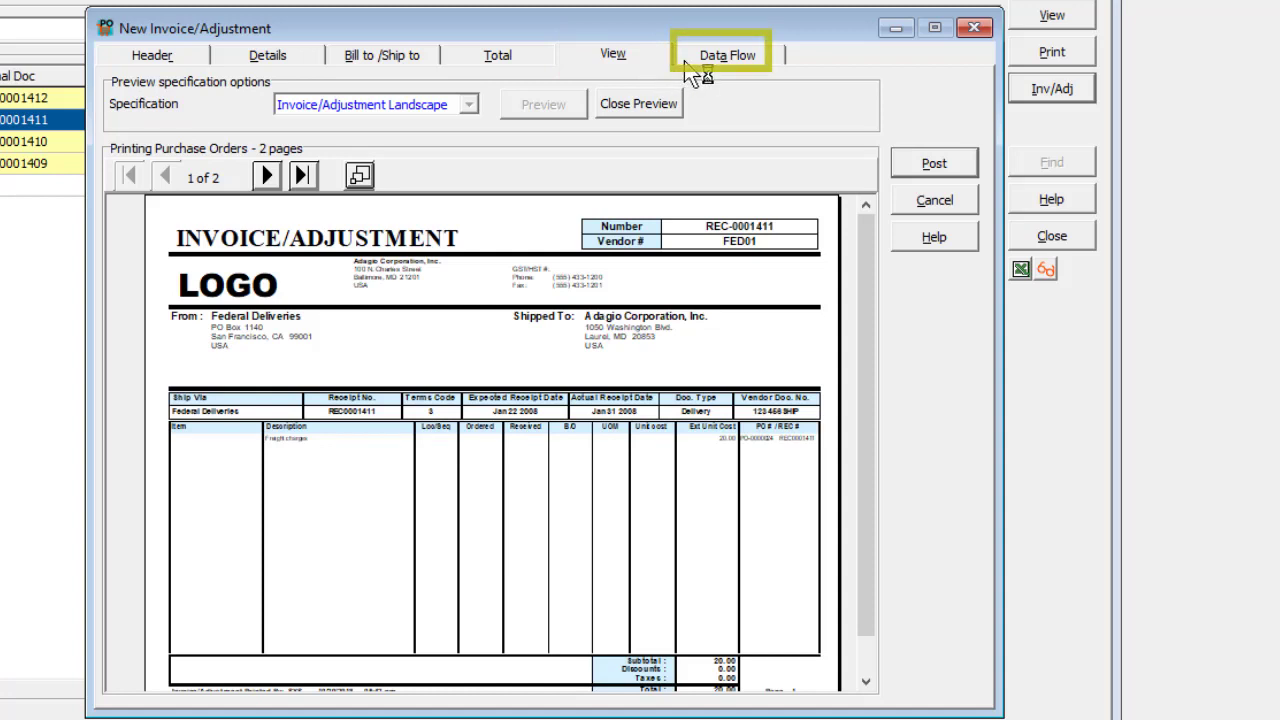
Check the document flow, then show REC0001411 totals: SportSuppliers.Com 8,267.44 with 417.11 tax
left_click(685, 62)
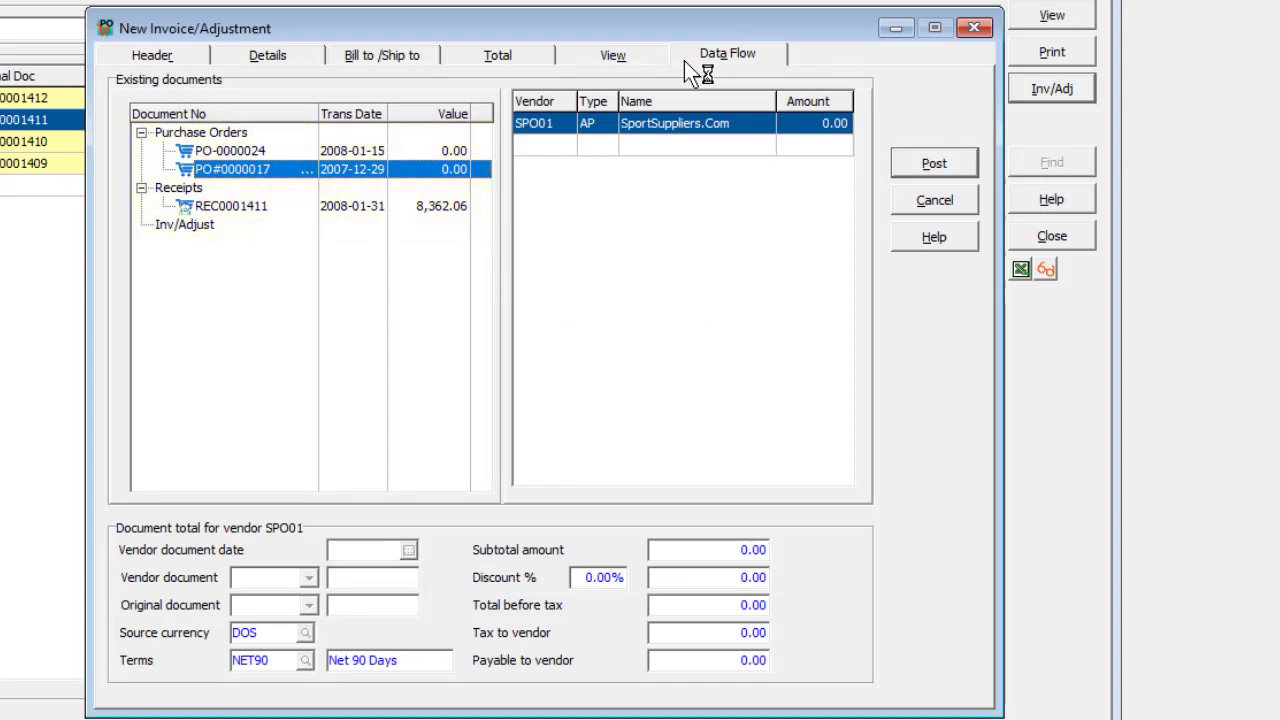
left_click(251, 208)
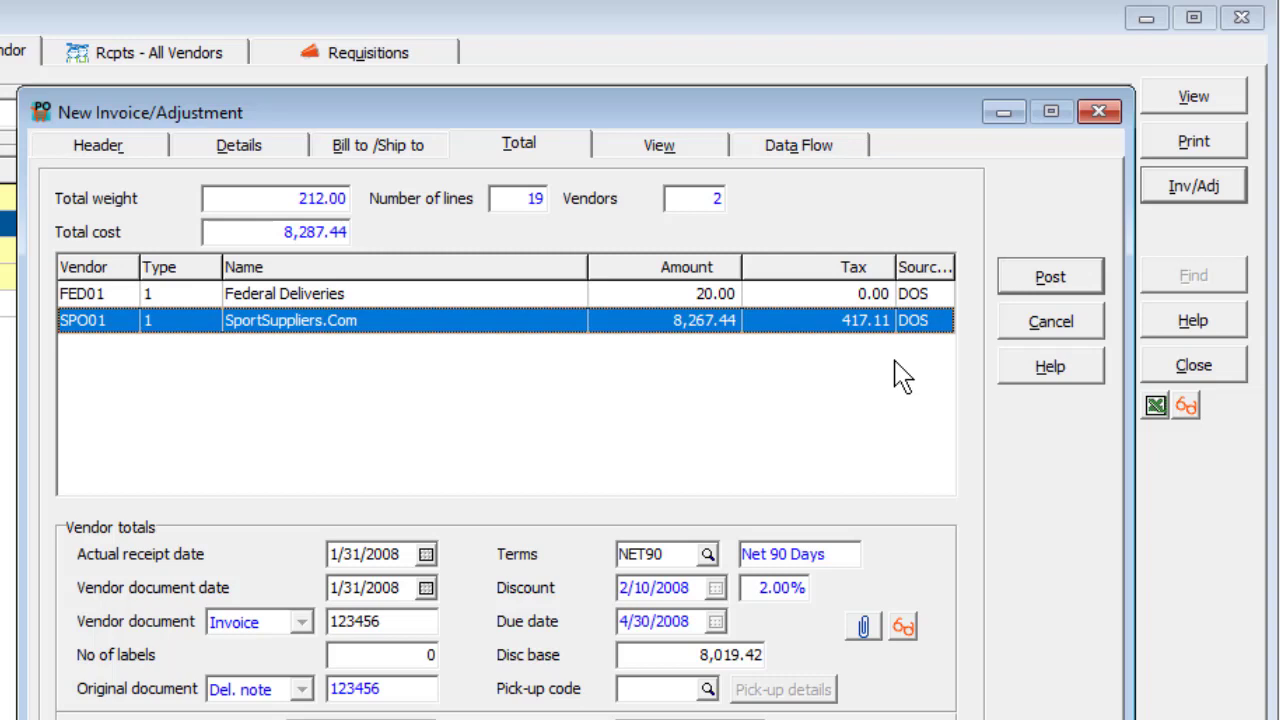
Post SportSuppliers and Federal Deliveries delivery note amounts as final invoices, saving ADJ-1100002
left_click(1040, 280)
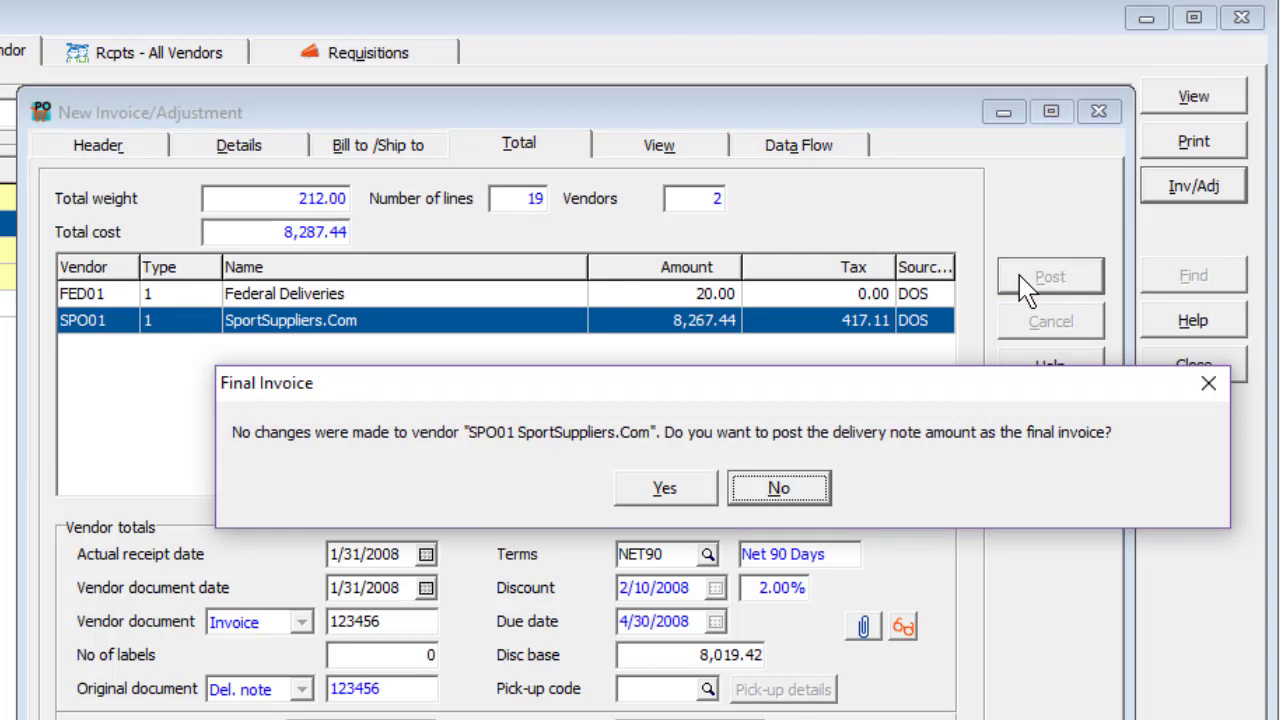
left_click(714, 492)
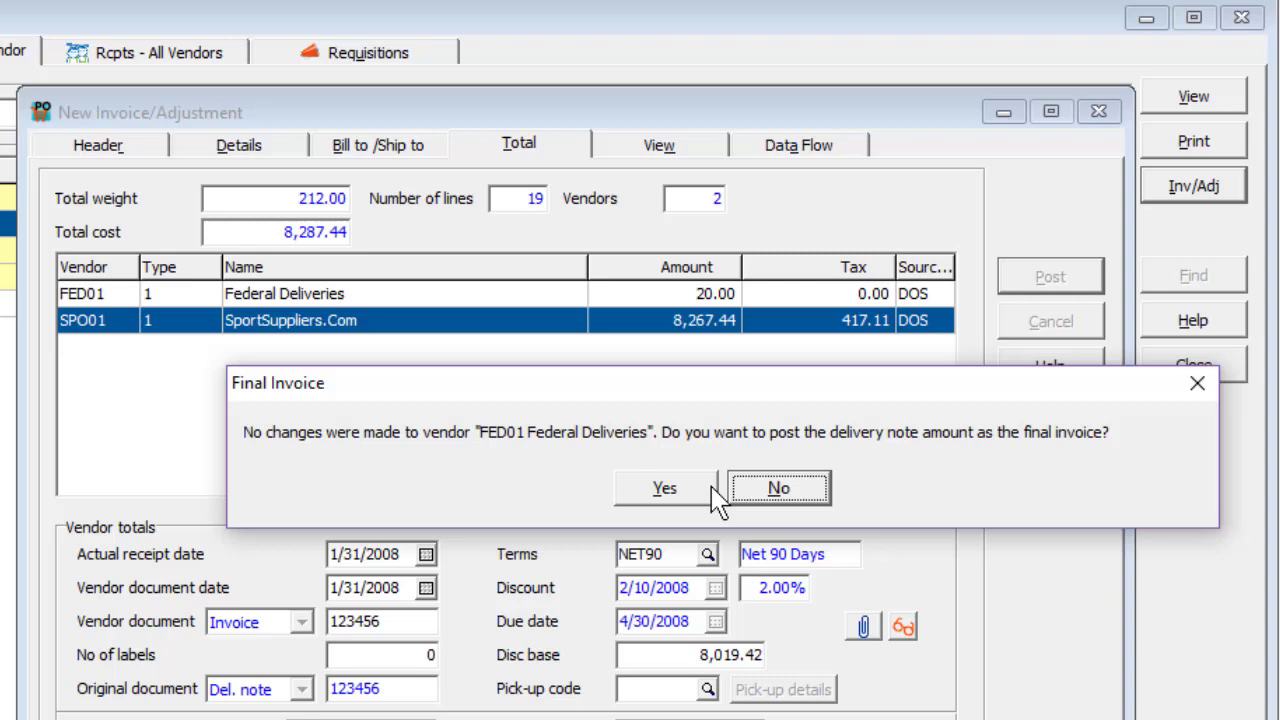
left_click(712, 492)
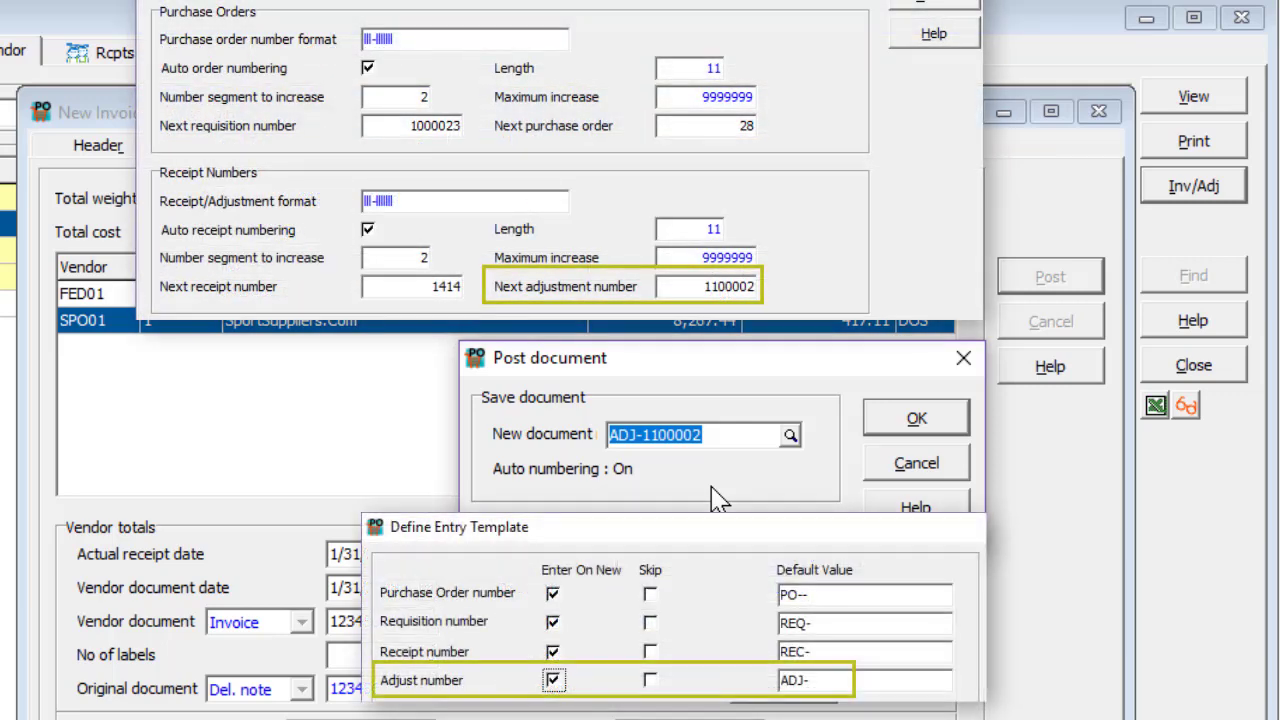
left_click(880, 424)
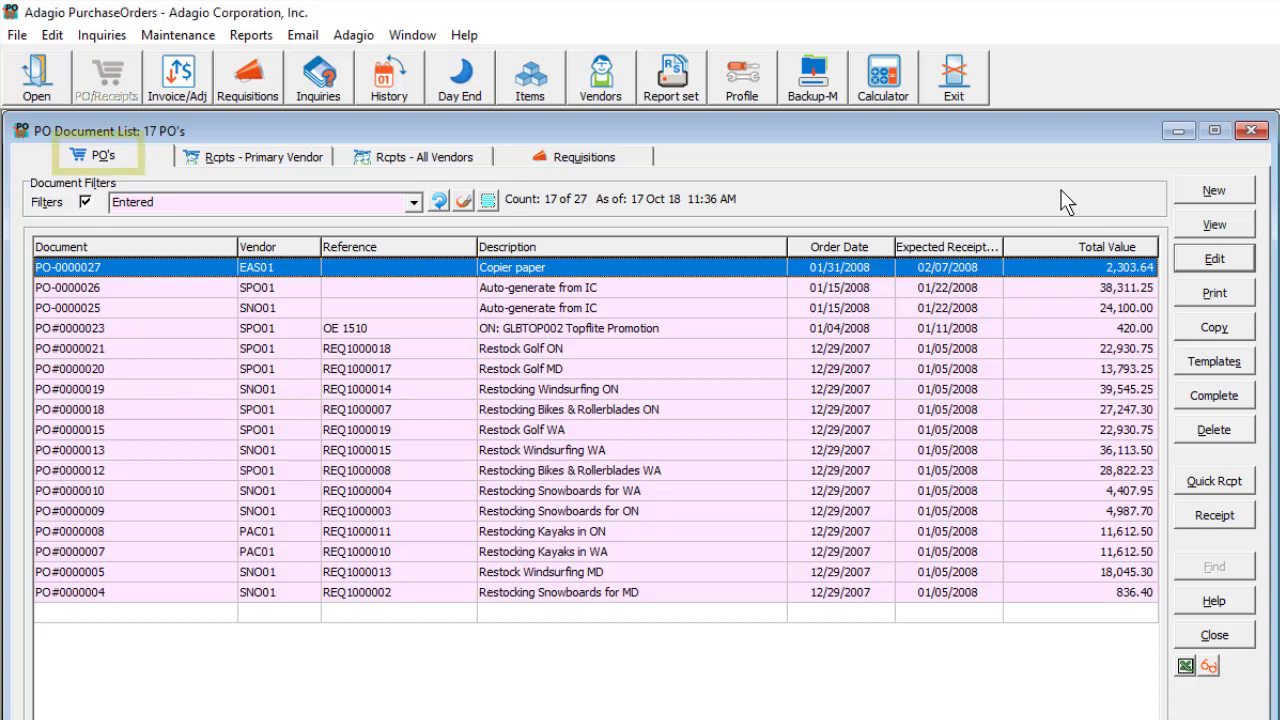
Create a receipt for purchase order PO-0000025 and review its 24,100.00 total
left_click(1047, 310)
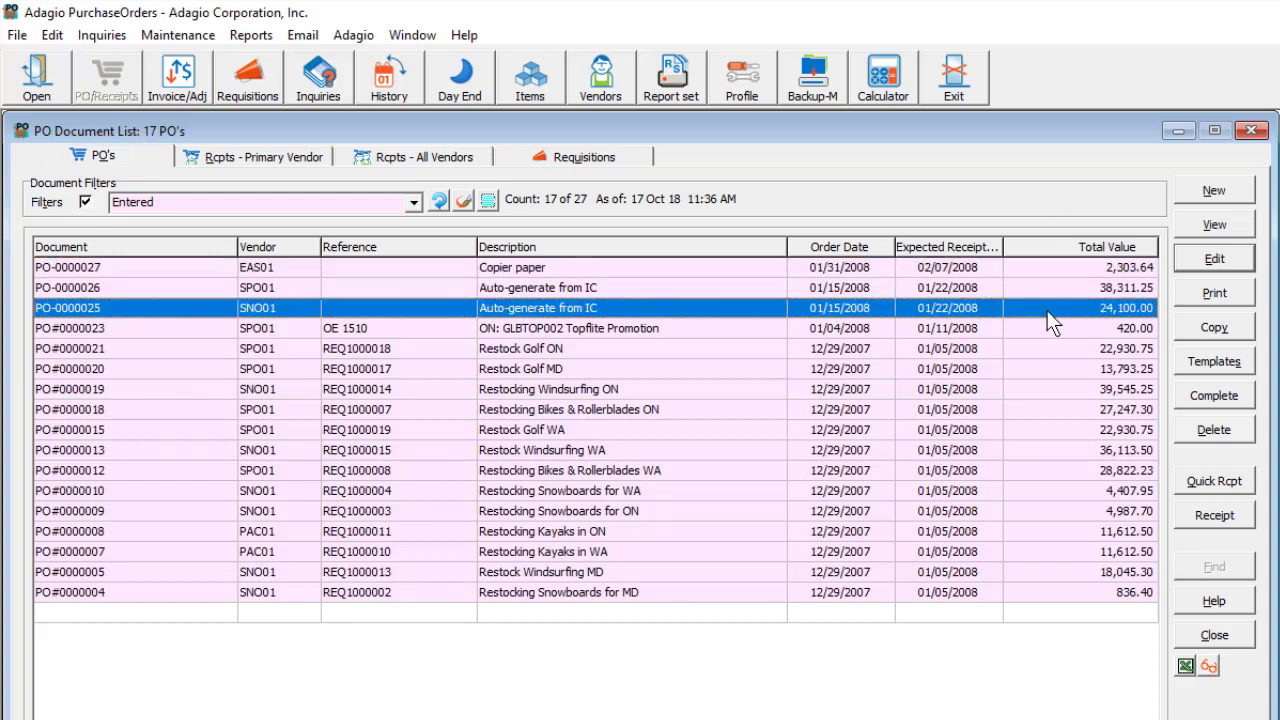
left_click(1182, 511)
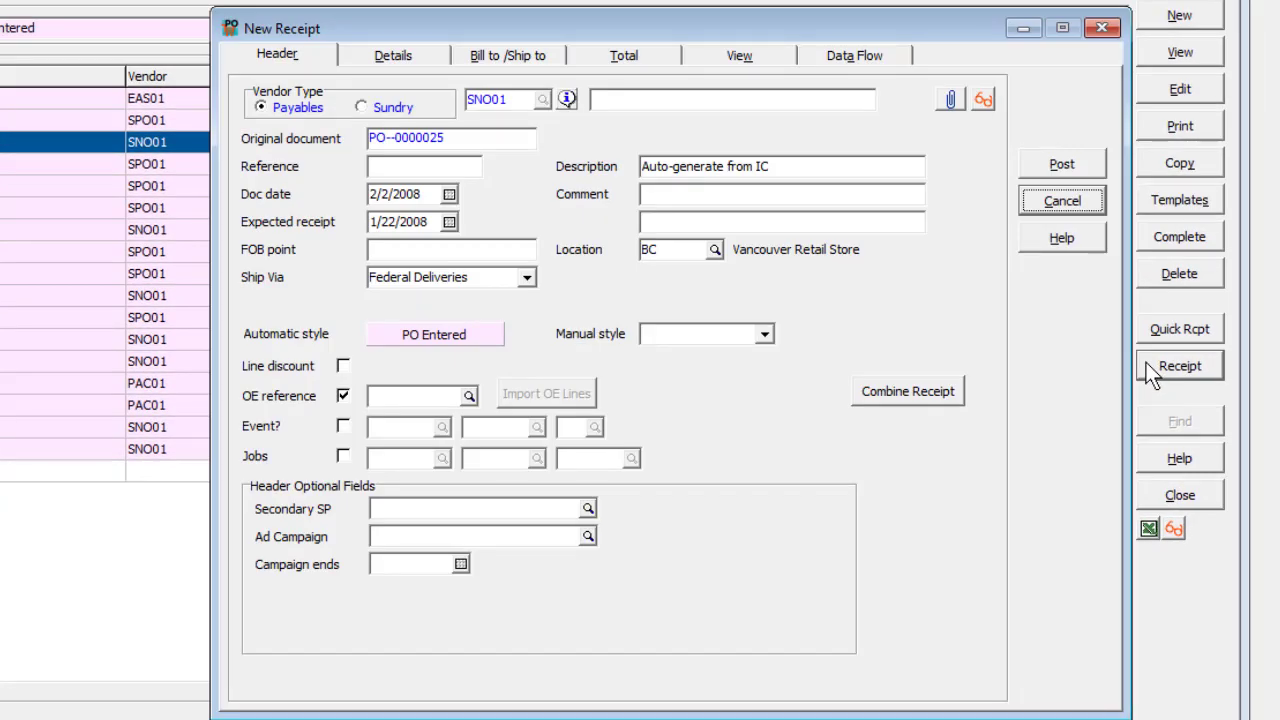
left_click(669, 60)
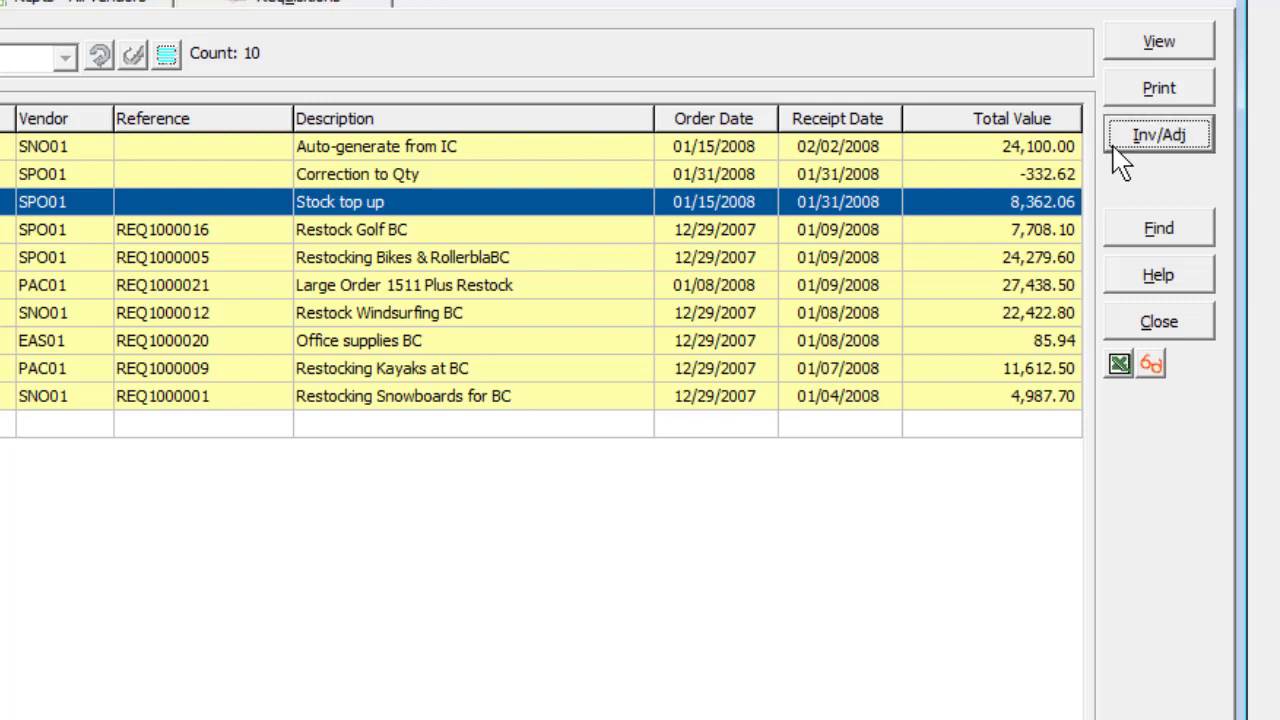
Start an adjustment on receipt REC-0001411, acknowledging both information notices
left_click(1114, 146)
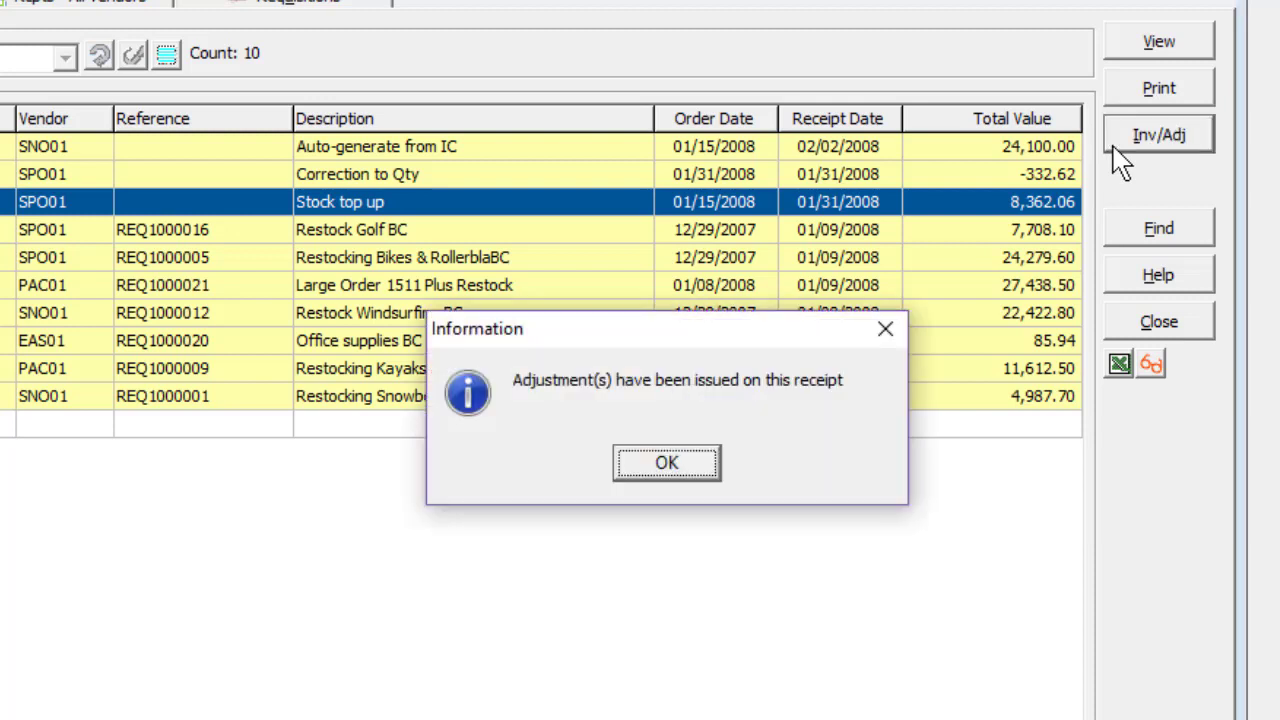
left_click(697, 462)
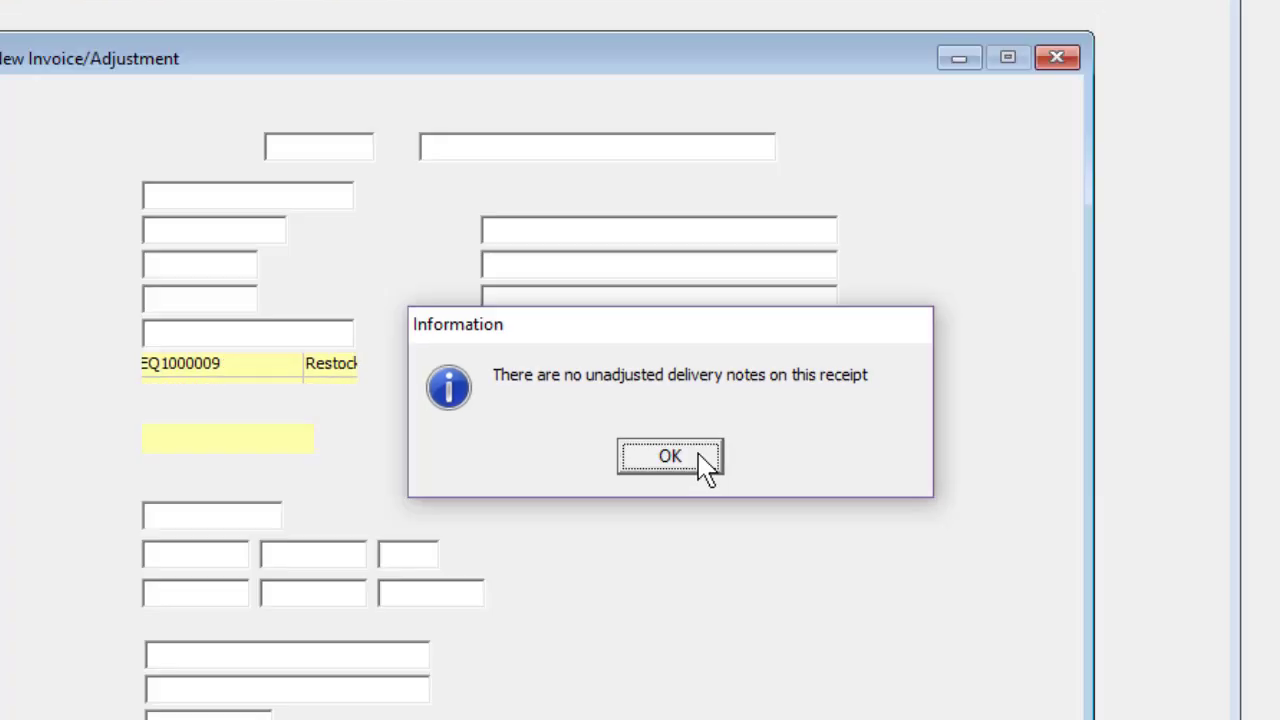
left_click(700, 466)
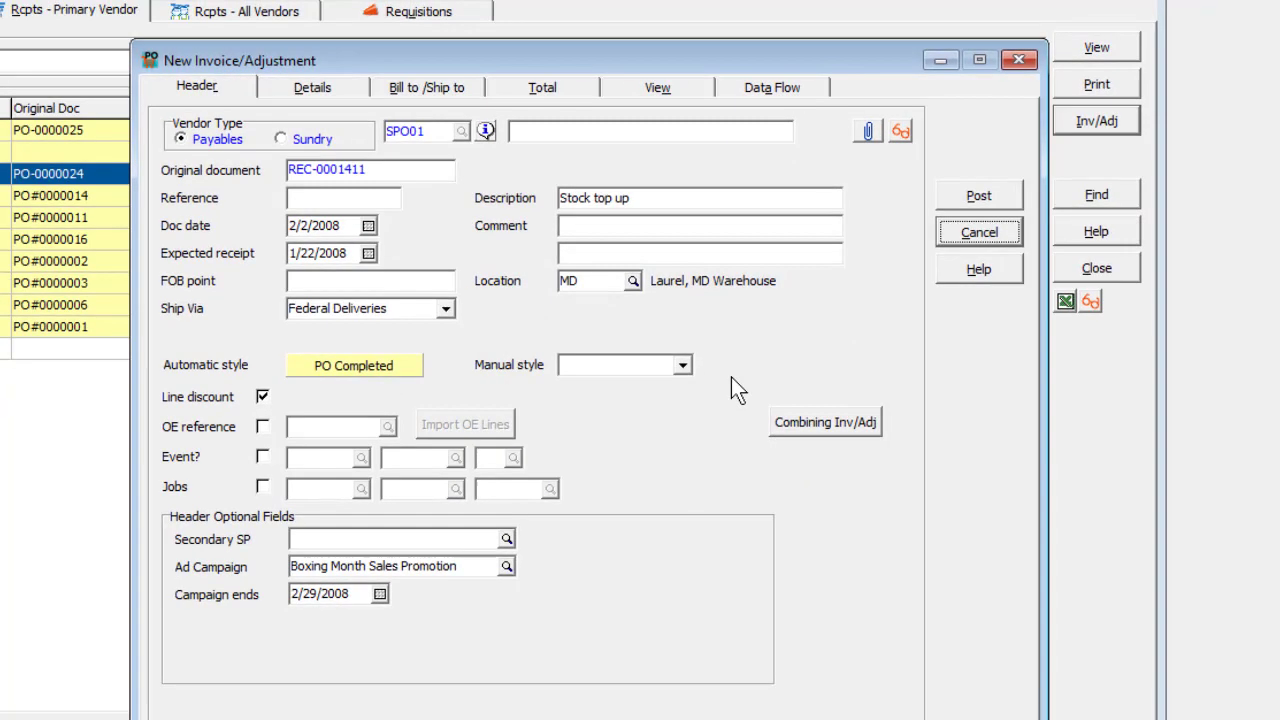
Set the adjusted unit cost of line 2 BKH.UNI-004 (Men's Via Carisma hybrid) to 167.77
left_click(346, 87)
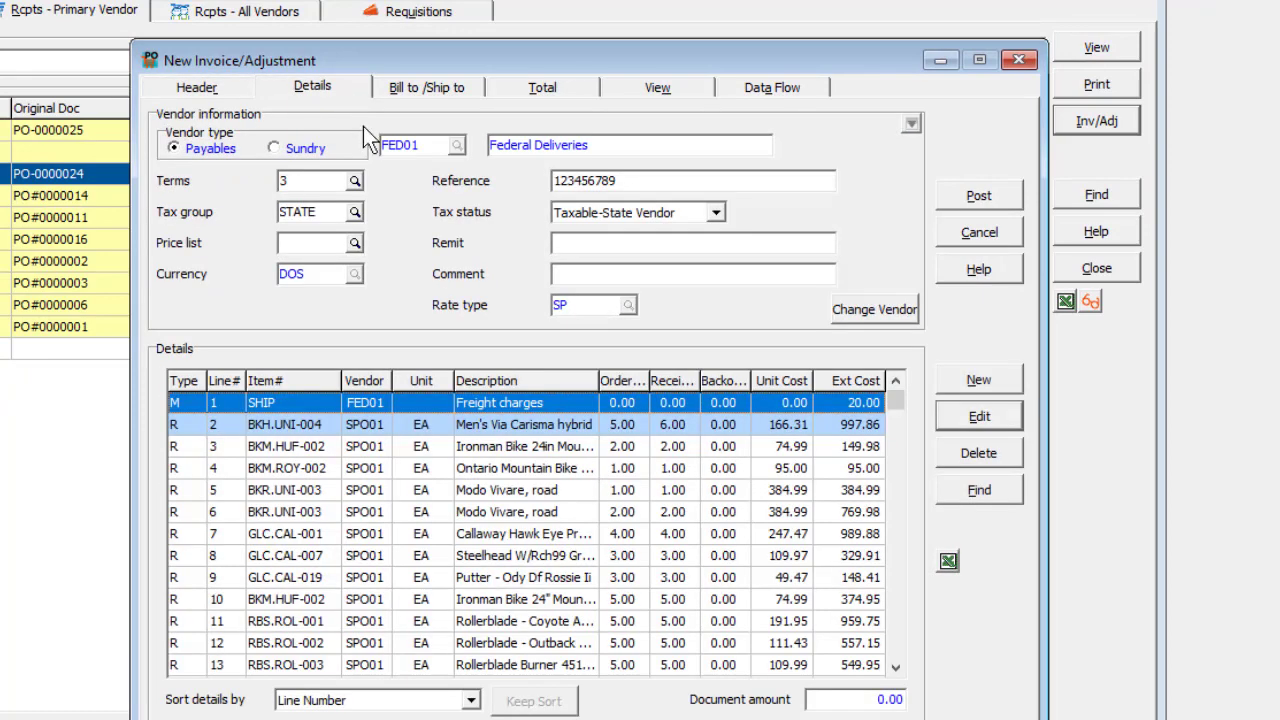
double_click(441, 420)
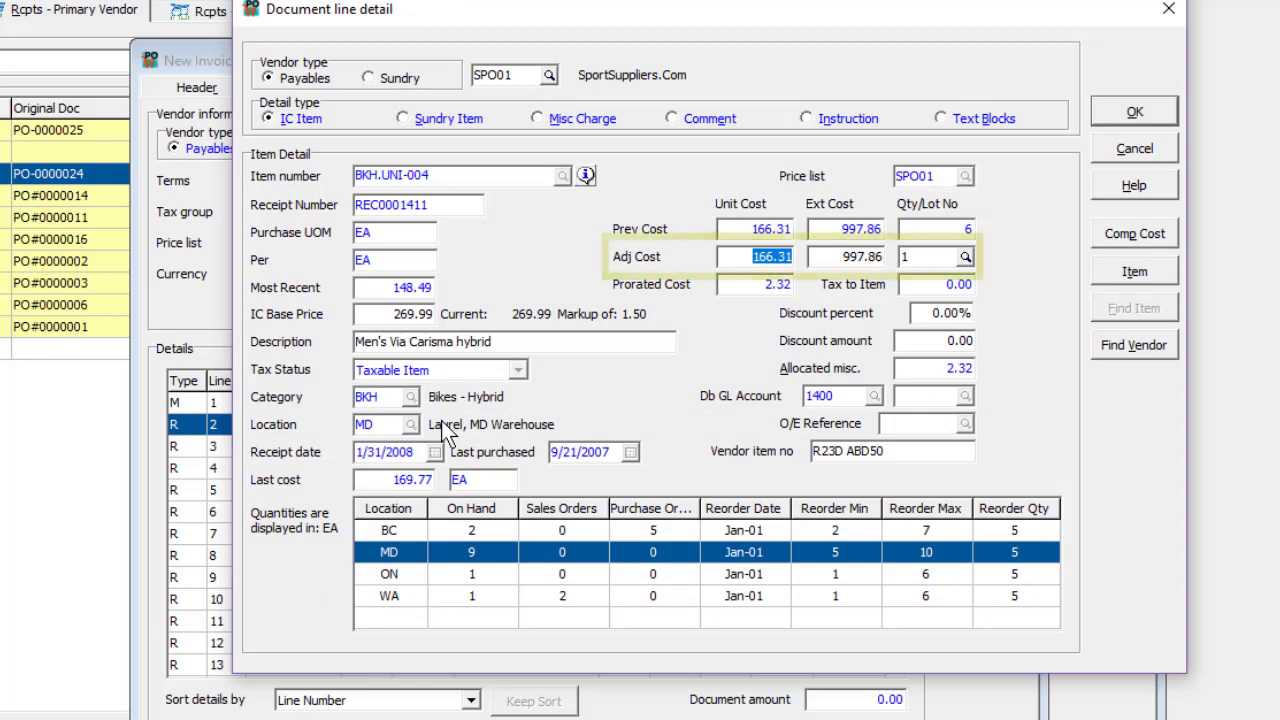
type("167.77")
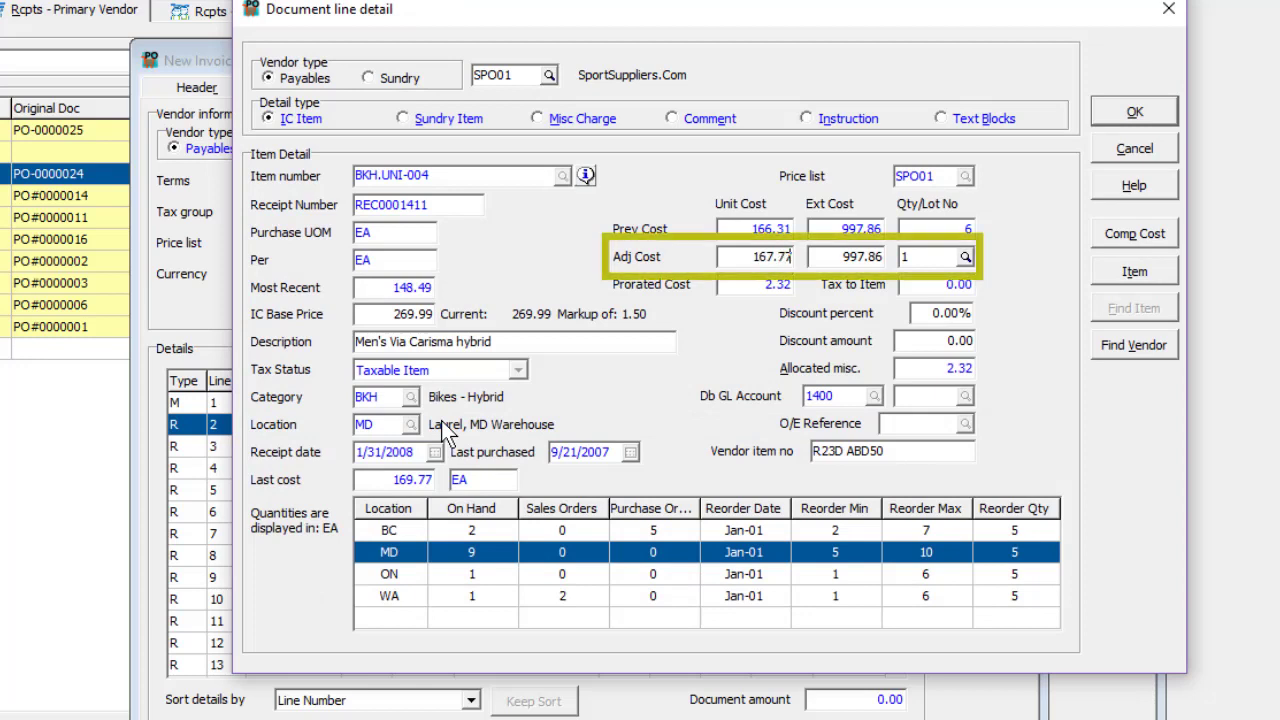
key("Tab")
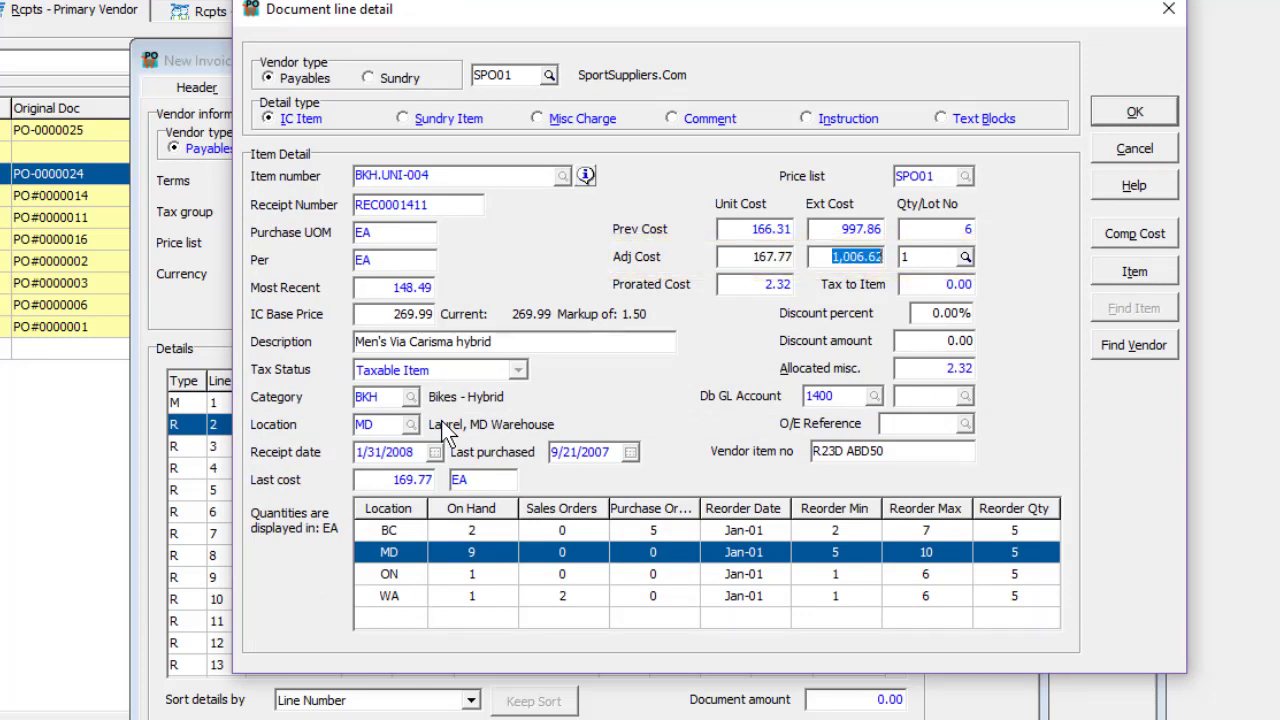
left_click(1107, 118)
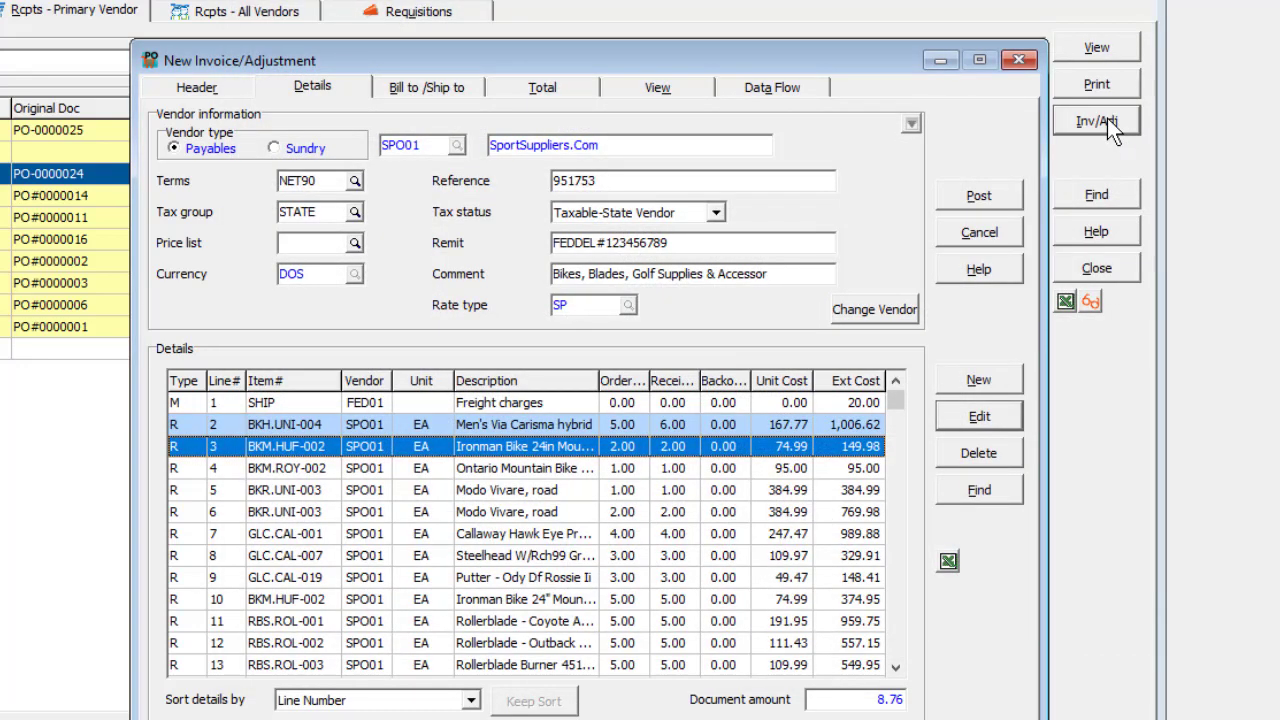
left_click(1107, 118)
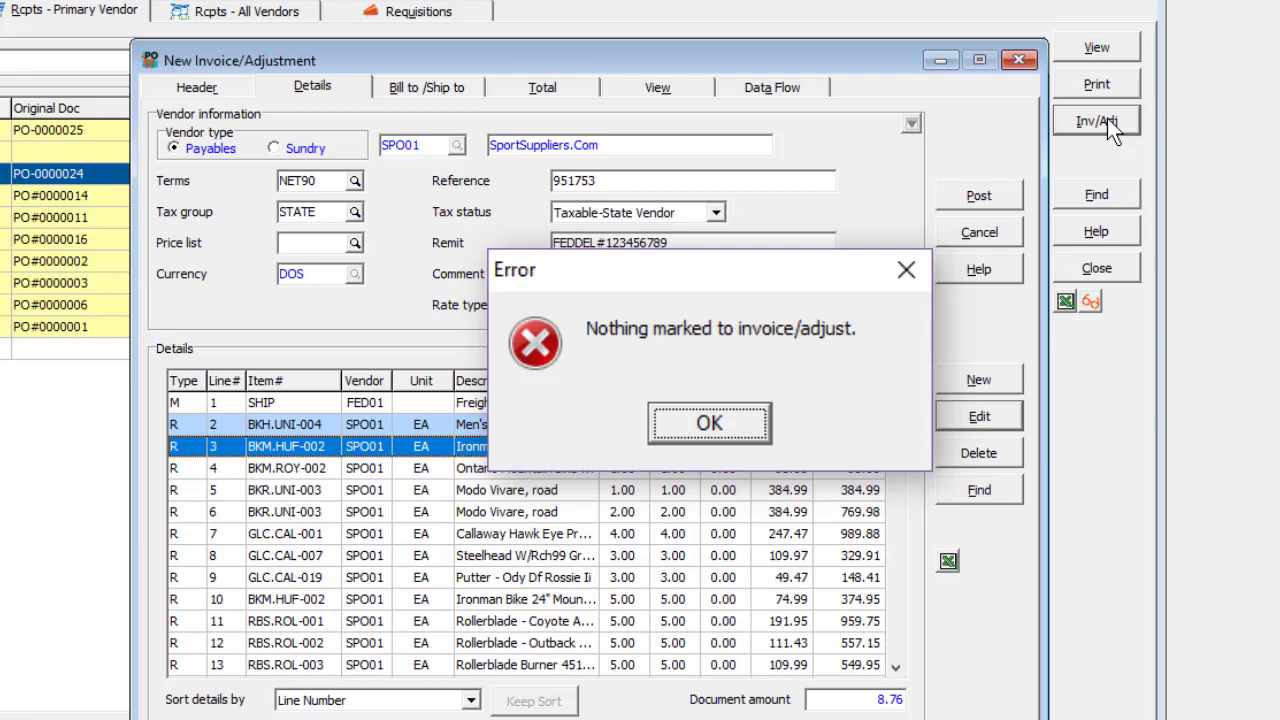
key("Return")
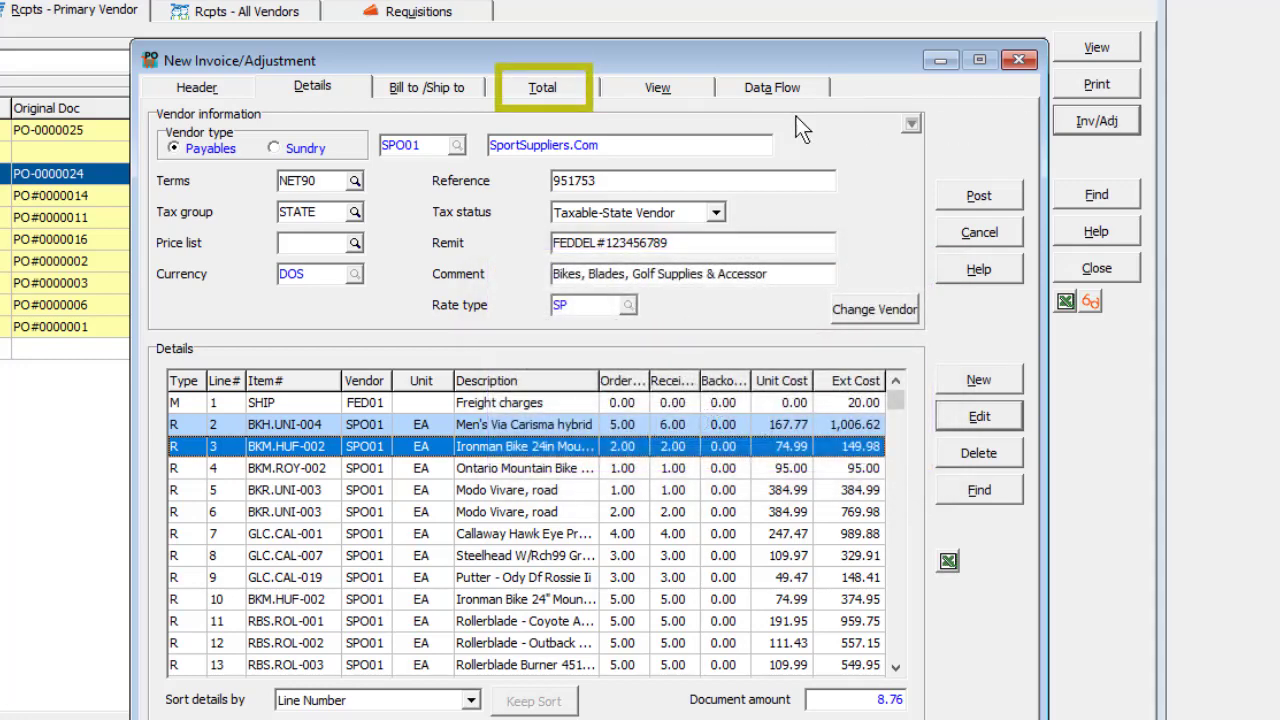
Select the SPO01 totals row and post the 8.76 adjustment as ADJ-1100003
left_click(577, 93)
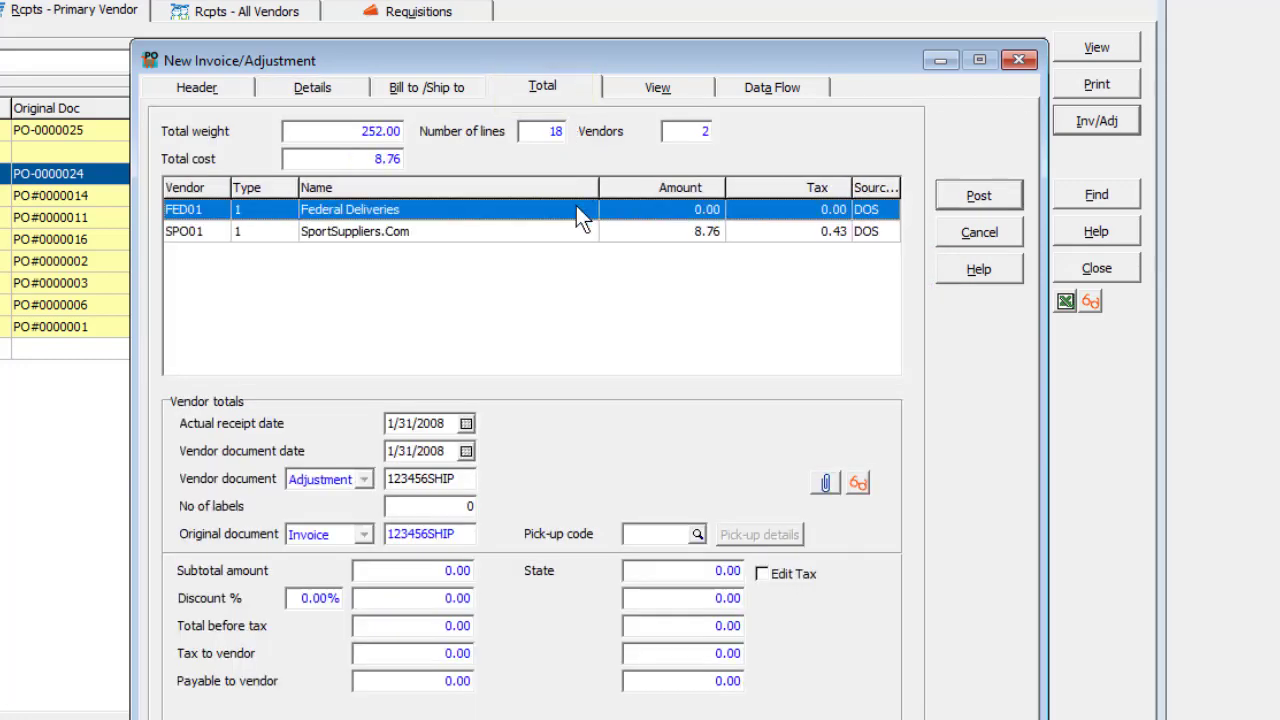
left_click(580, 233)
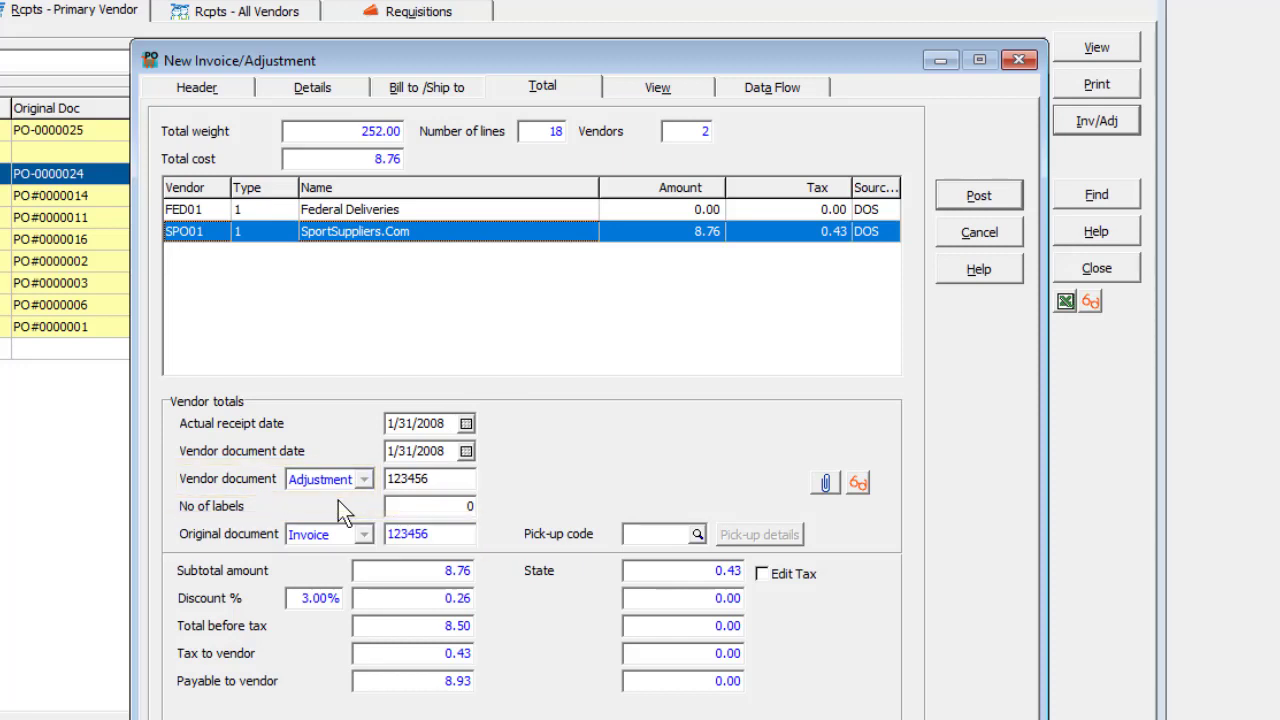
left_click(951, 203)
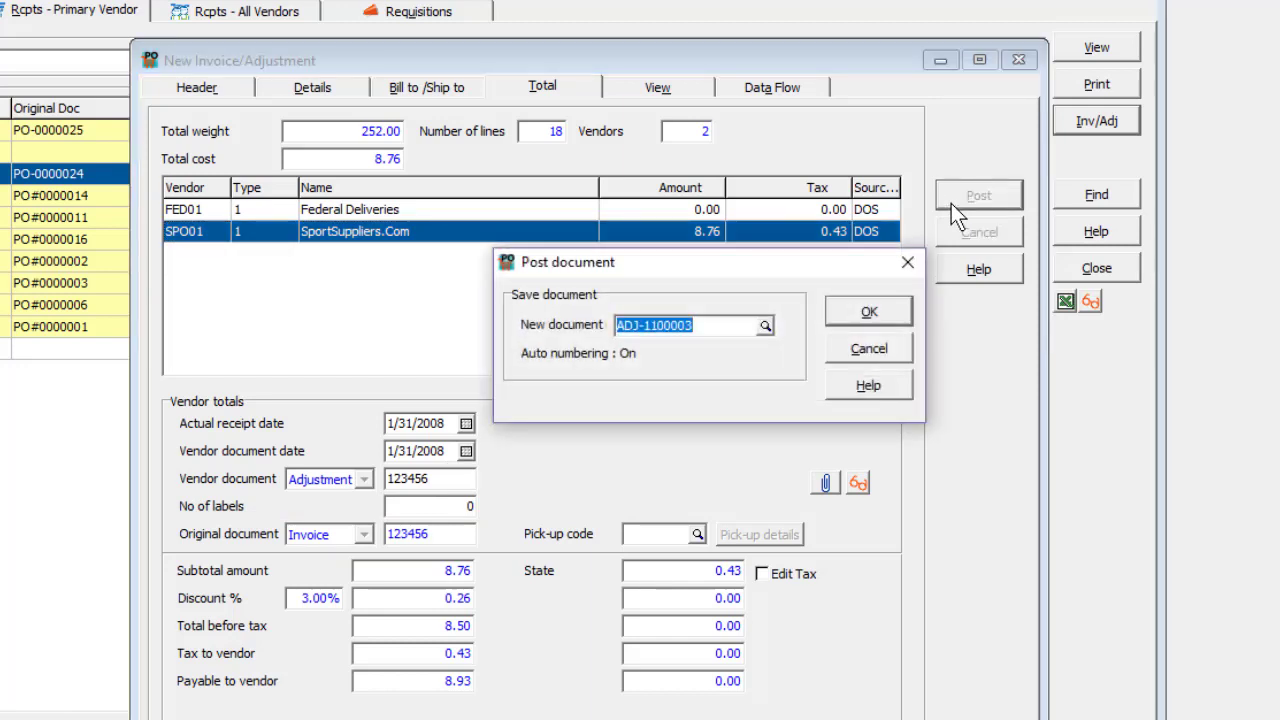